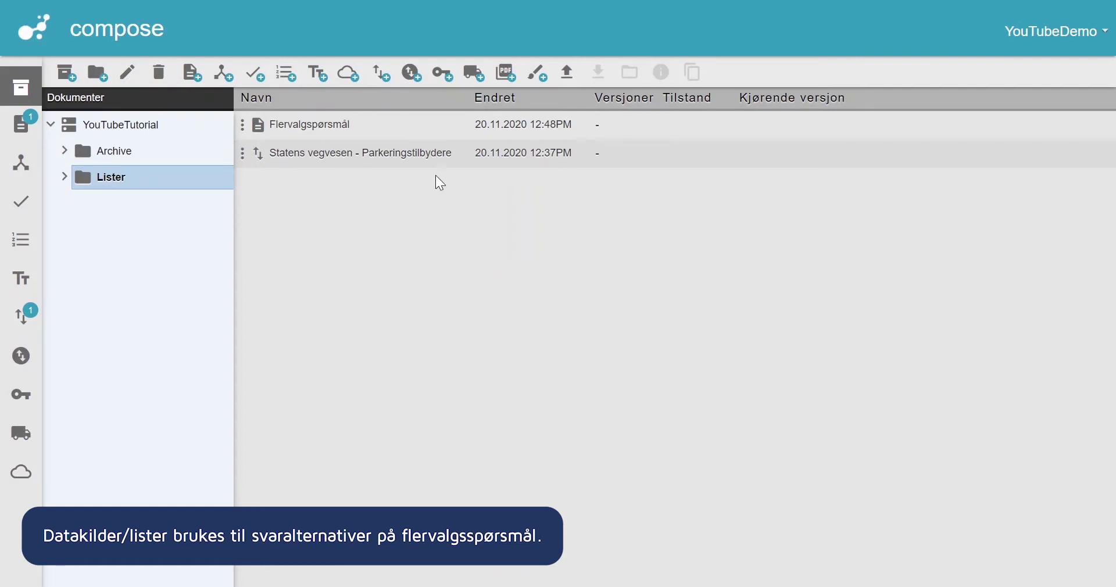
Open the Flervalgspørsmål form and bring up the answer alternatives of the question "Flervalg med avkrysning".
{"action": "double_click", "coordinate": [414, 129]}
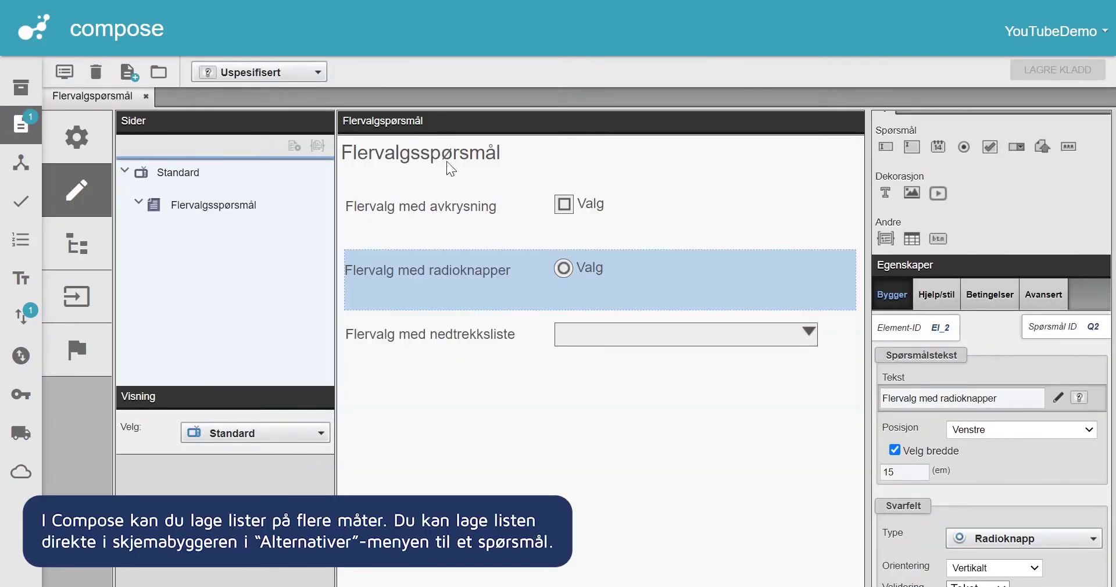
{"action": "left_click", "coordinate": [481, 215]}
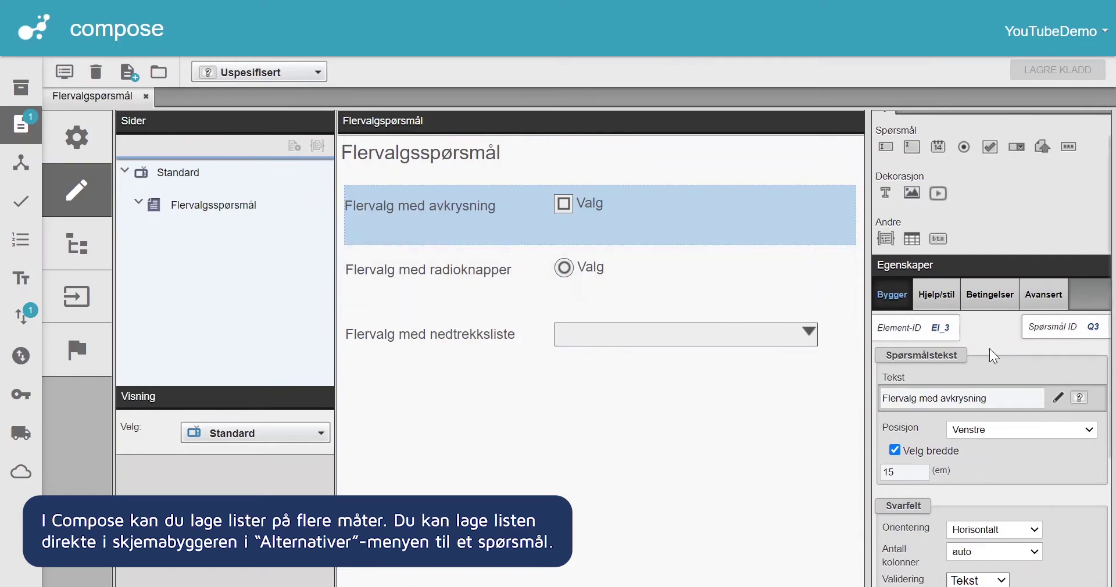
{"action": "scroll", "coordinate": [930, 355], "scroll_direction": "down", "scroll_amount": 2}
{"action": "left_click", "coordinate": [1012, 499]}
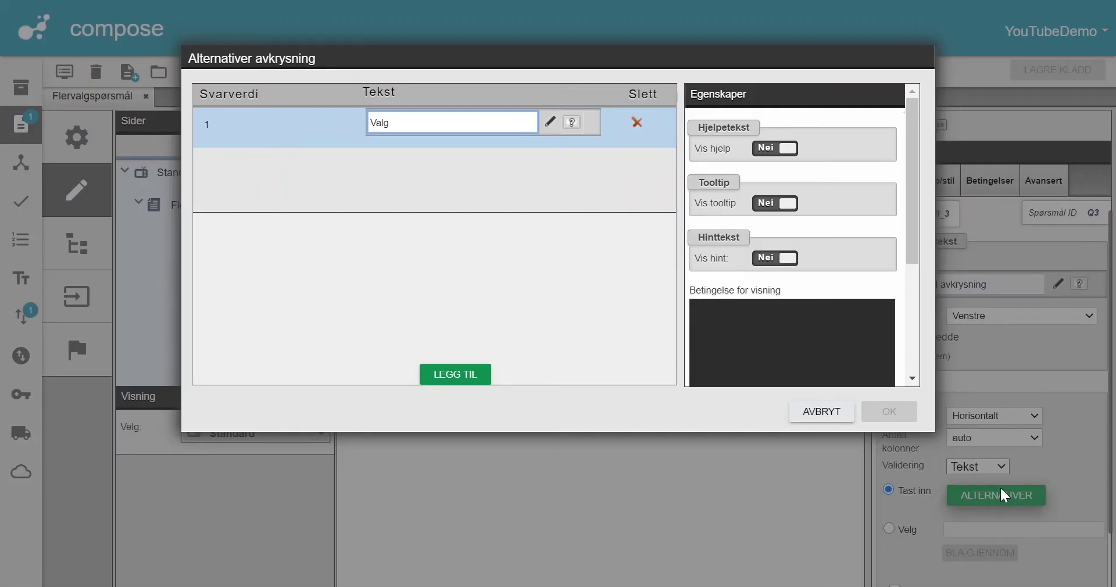
Add two checkbox alternatives, answer value 2 with text "Valg 2" and value 3 with text "Valg 3", and accept them.
{"action": "left_click", "coordinate": [448, 380]}
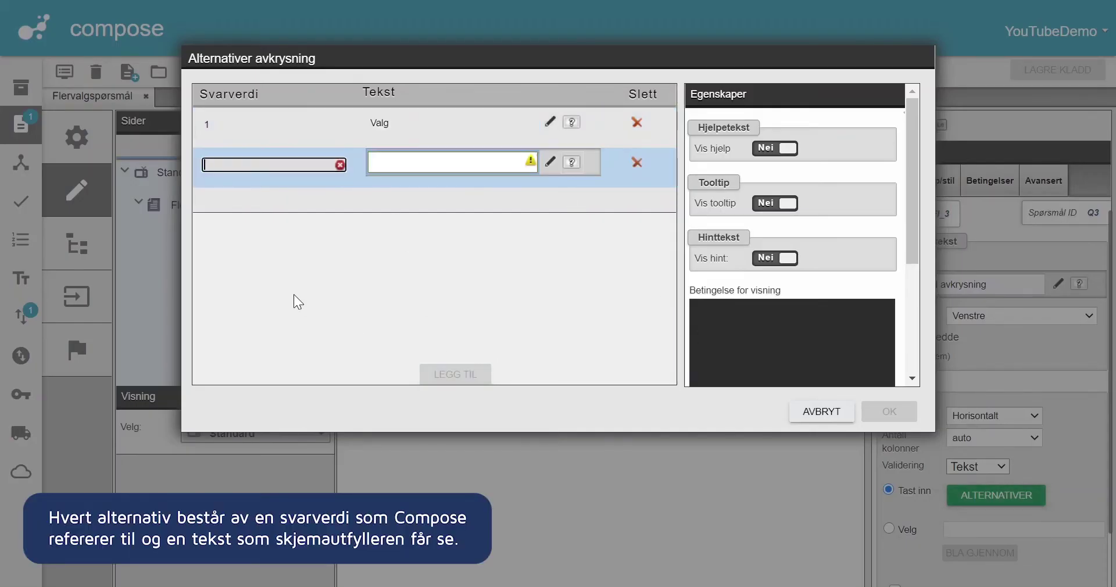
{"action": "left_click", "coordinate": [407, 162]}
{"action": "type", "text": "Valg 2"}
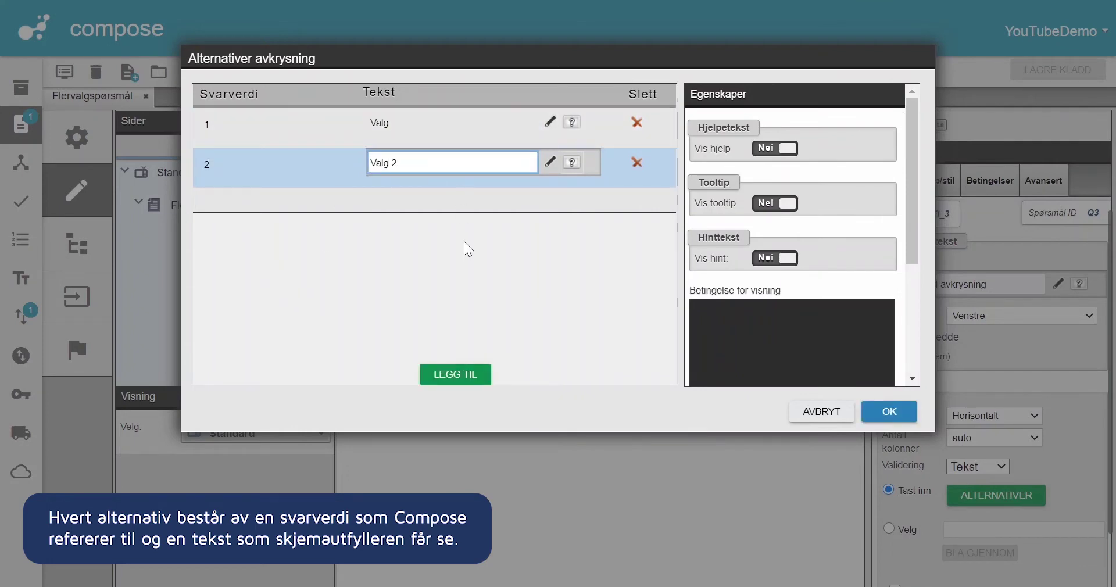
{"action": "left_click", "coordinate": [465, 374]}
{"action": "left_click", "coordinate": [375, 202]}
{"action": "type", "text": "Valg 3"}
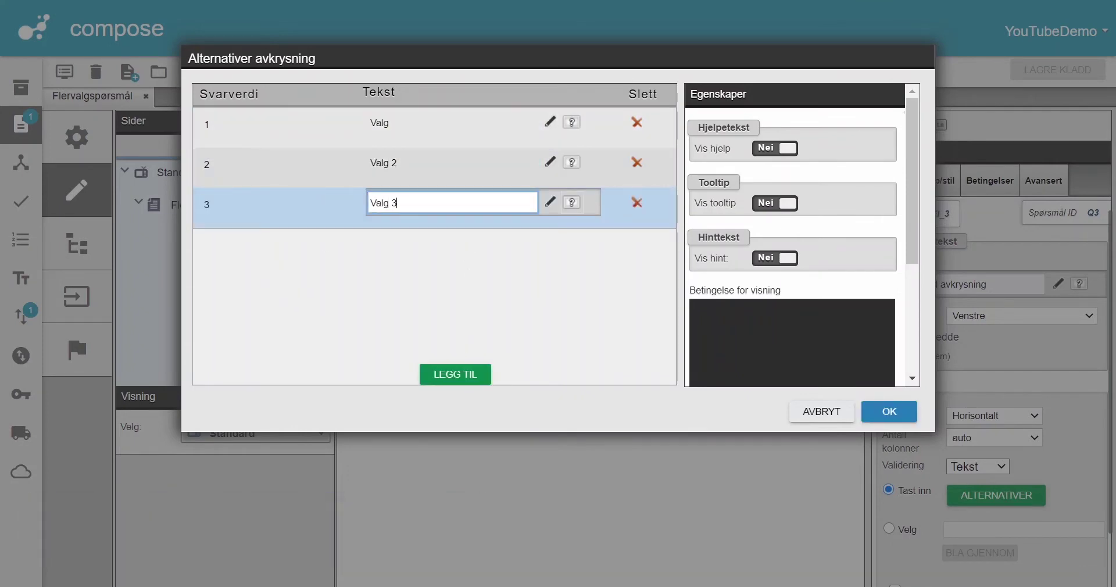
{"action": "left_click", "coordinate": [907, 416]}
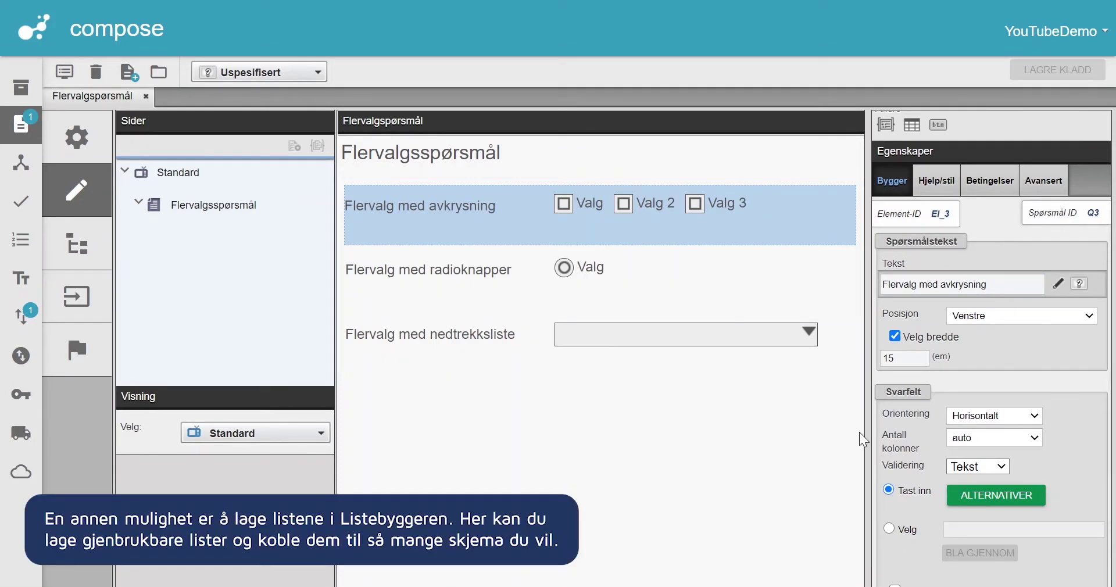
Create a new list named "Eksempelliste" in the Lister folder of the archive.
{"action": "left_click", "coordinate": [22, 87]}
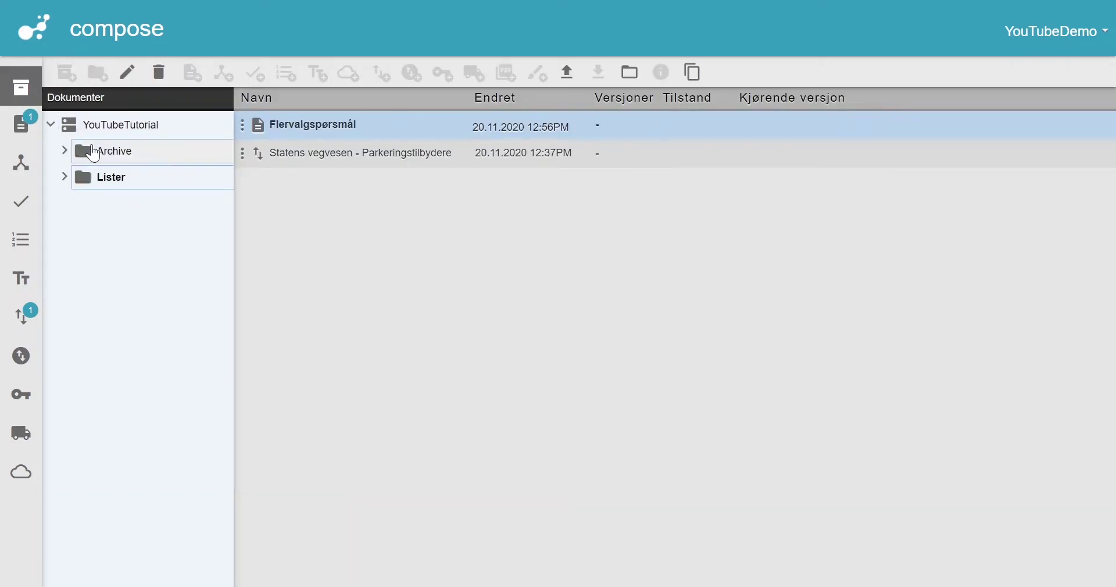
{"action": "left_click", "coordinate": [114, 184]}
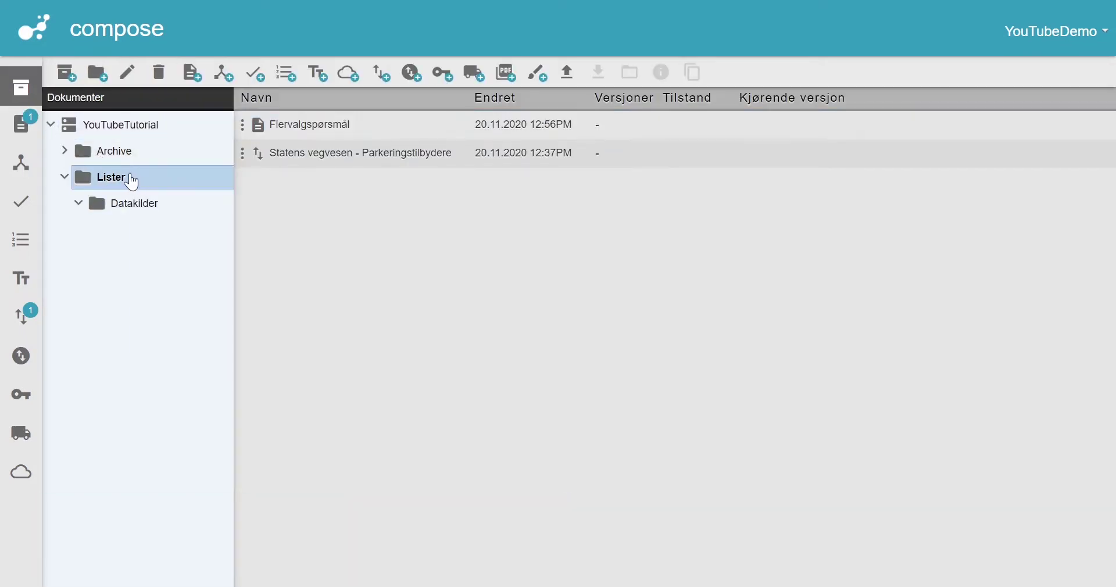
{"action": "left_click", "coordinate": [285, 74]}
{"action": "type", "text": "Eksempelliste"}
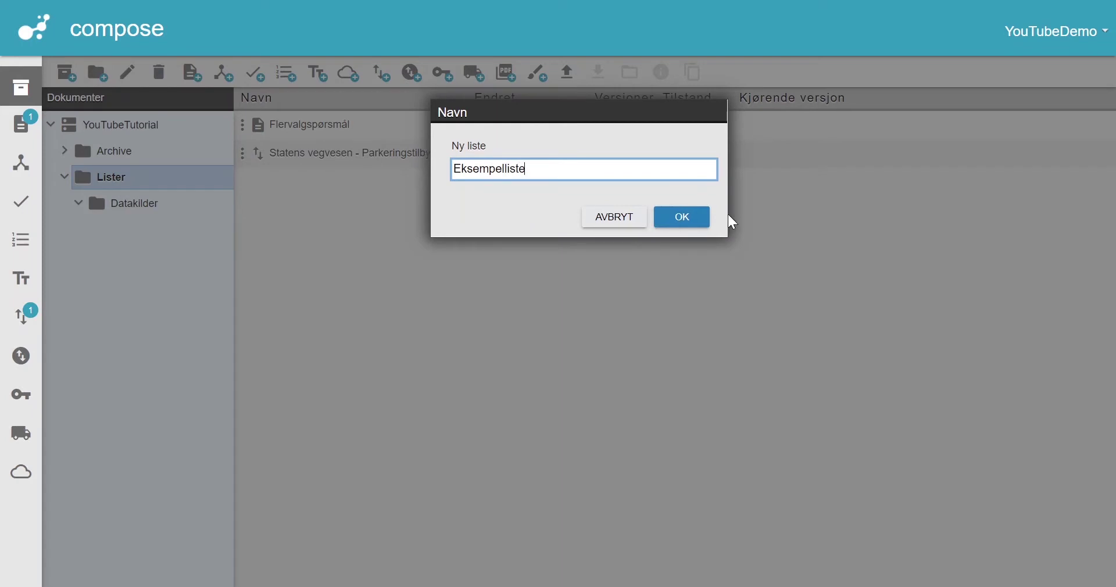
{"action": "left_click", "coordinate": [697, 219]}
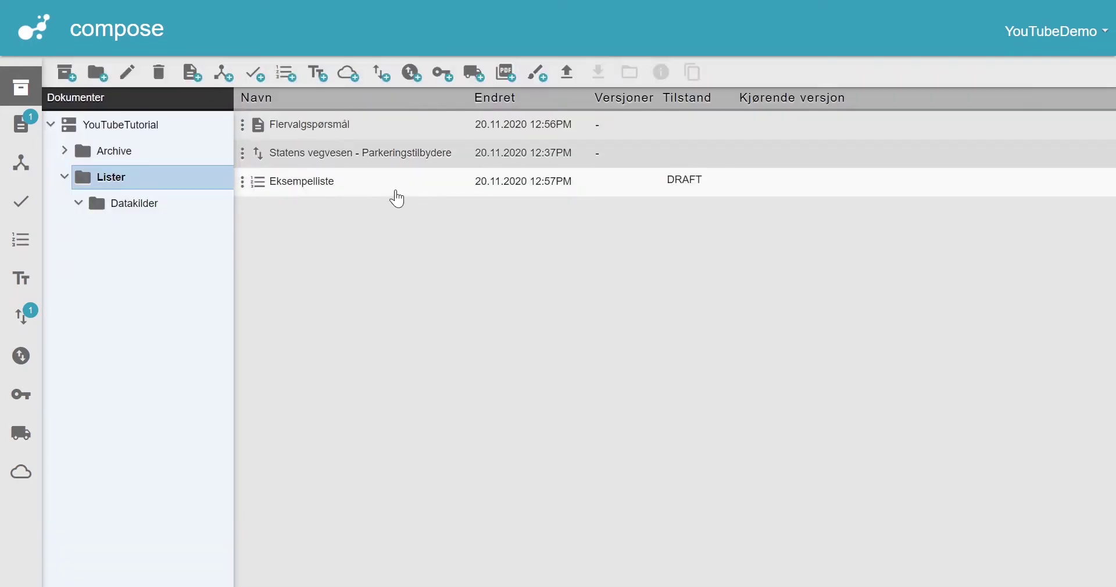
Open Eksempelliste and add answer values 1, 2 and 3 with the texts "Valg 1", "Valg 2" and "Valg 3".
{"action": "double_click", "coordinate": [395, 190]}
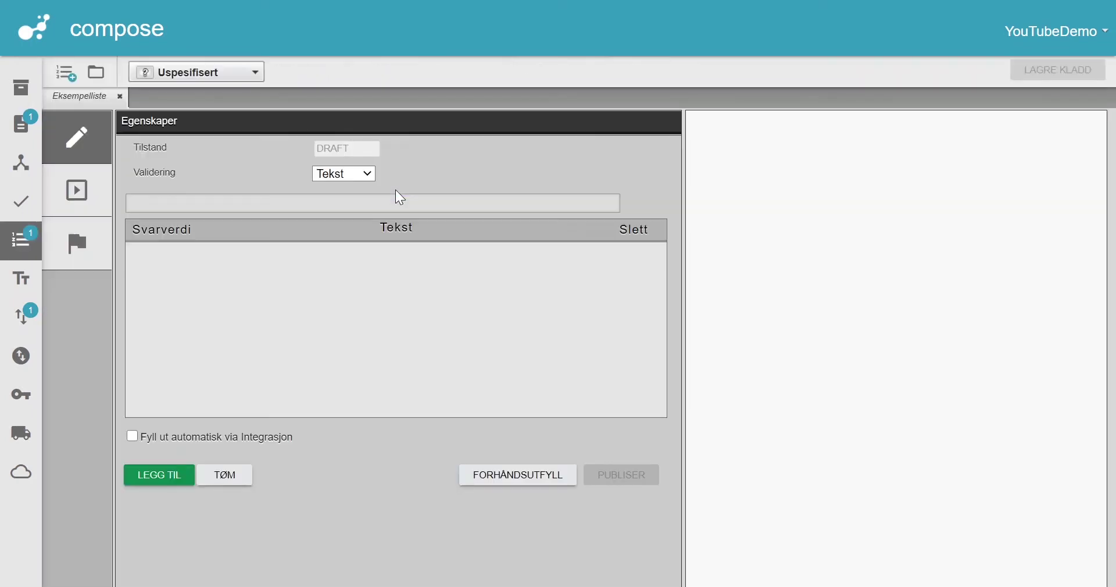
{"action": "left_click", "coordinate": [167, 475]}
{"action": "type", "text": "1"}
{"action": "key", "text": "Tab"}
{"action": "type", "text": "Valg"}
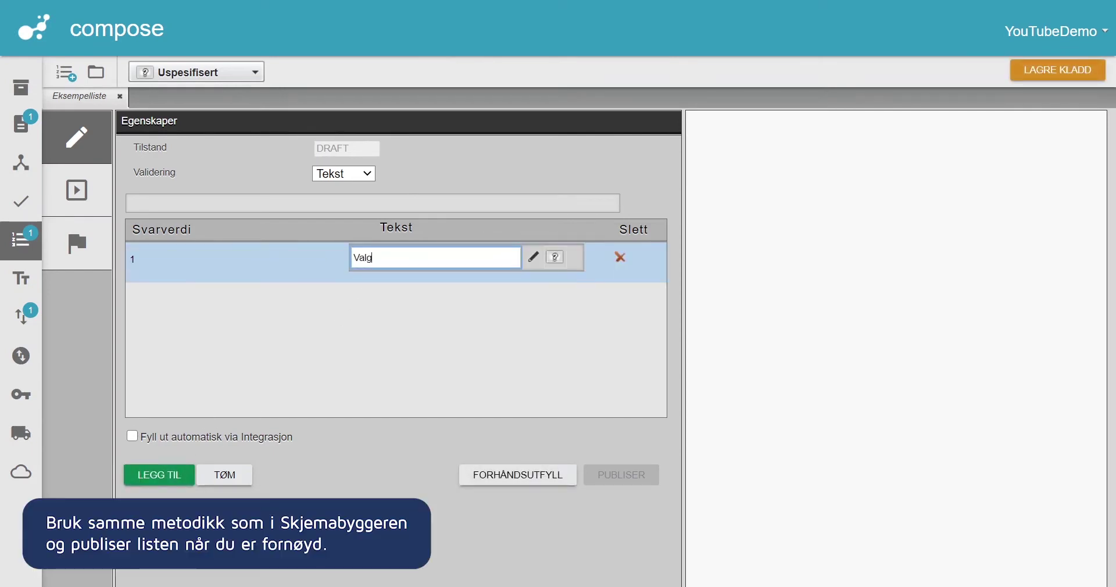
{"action": "left_click", "coordinate": [166, 469]}
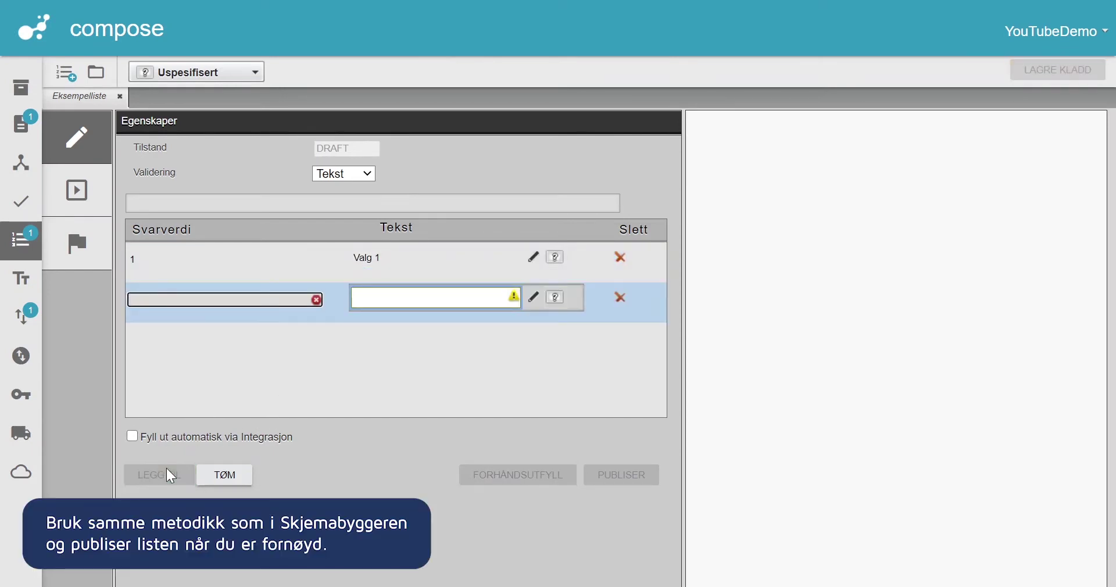
{"action": "left_click", "coordinate": [167, 472]}
{"action": "type", "text": "3"}
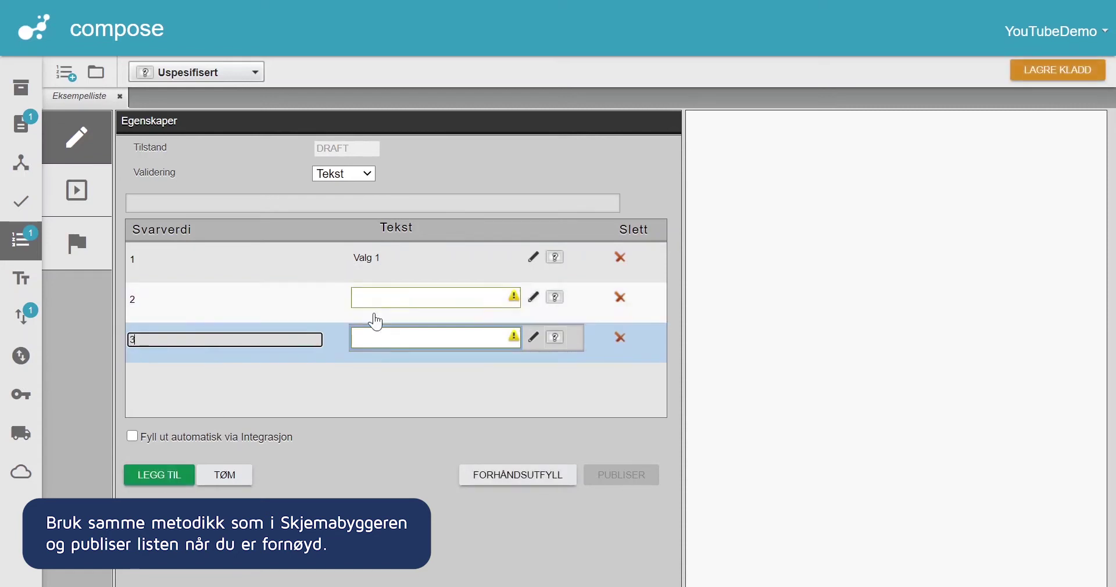
{"action": "left_click", "coordinate": [375, 299]}
{"action": "type", "text": "Valg 2"}
{"action": "left_click", "coordinate": [377, 337]}
{"action": "type", "text": "Valg"}
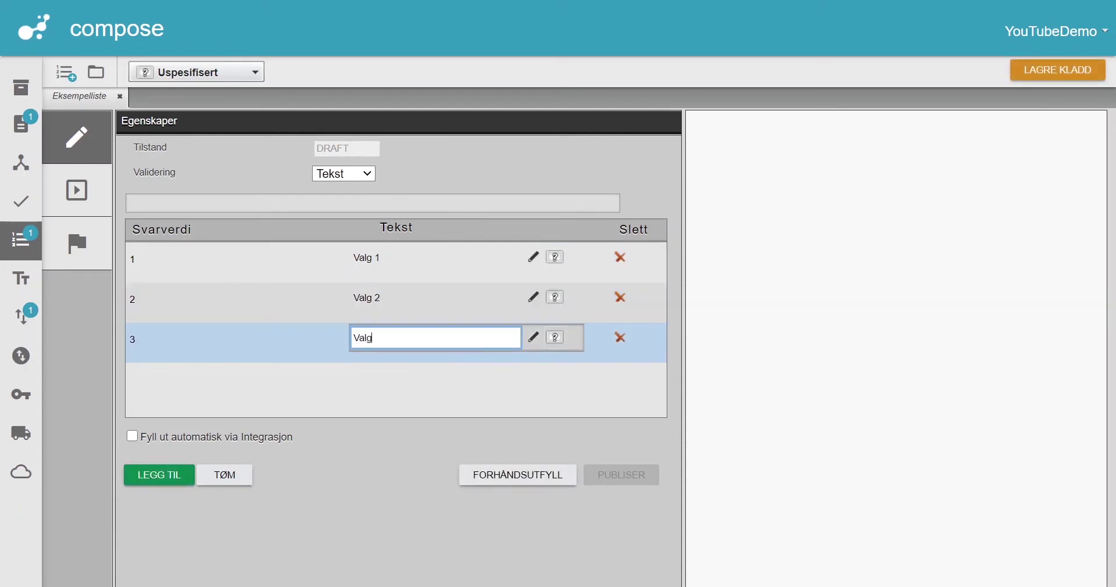
Save the Eksempelliste draft and publish the list.
{"action": "left_click", "coordinate": [1051, 77]}
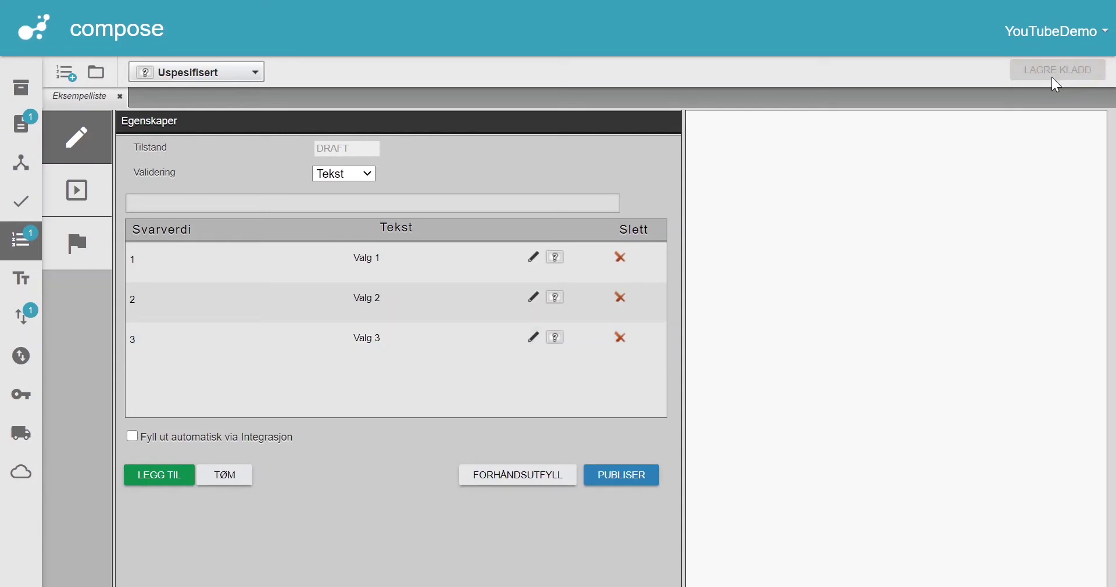
{"action": "left_click", "coordinate": [636, 479]}
{"action": "left_click", "coordinate": [689, 182]}
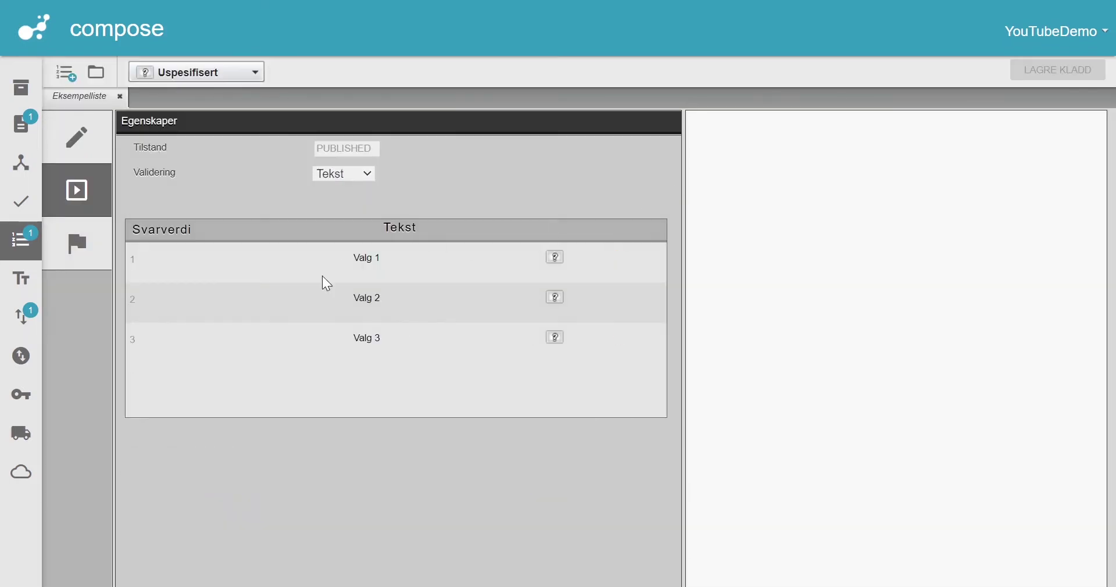
Open the Ja/Nei list from the Datakilder folder and view its production version.
{"action": "left_click", "coordinate": [20, 87]}
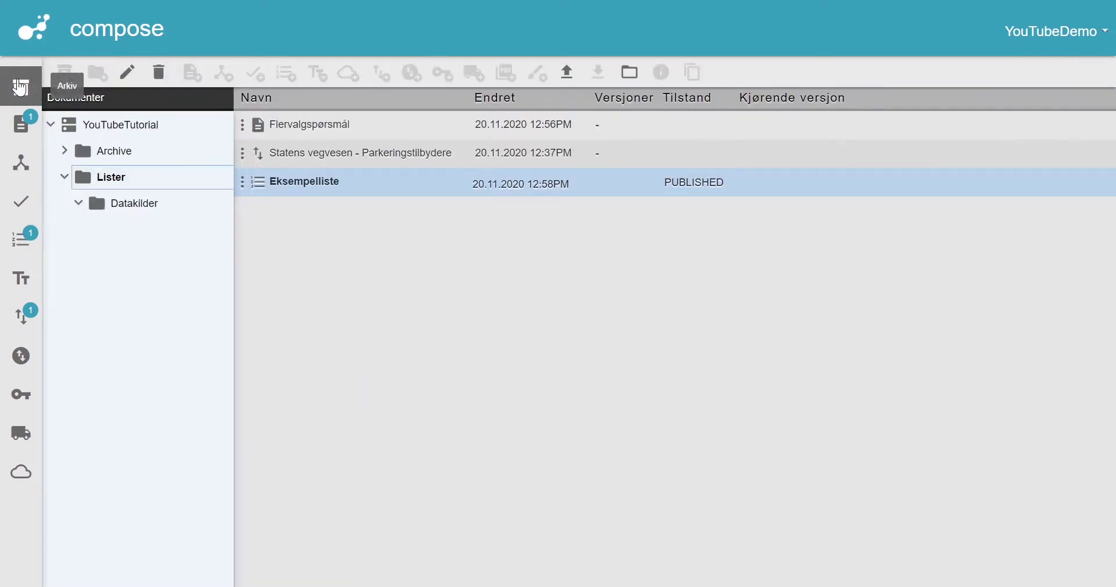
{"action": "left_click", "coordinate": [151, 209]}
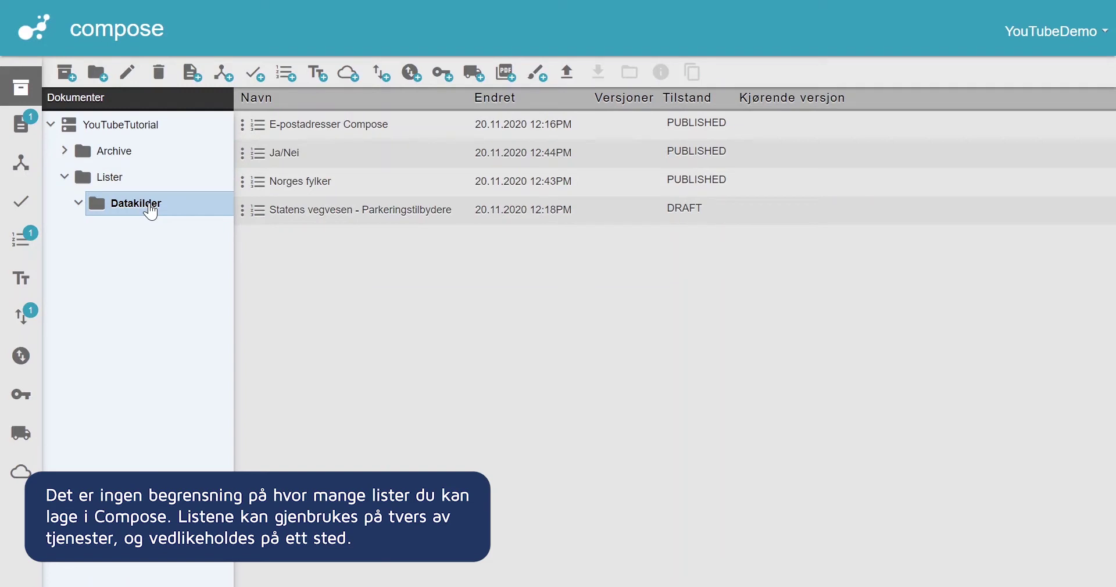
{"action": "double_click", "coordinate": [409, 153]}
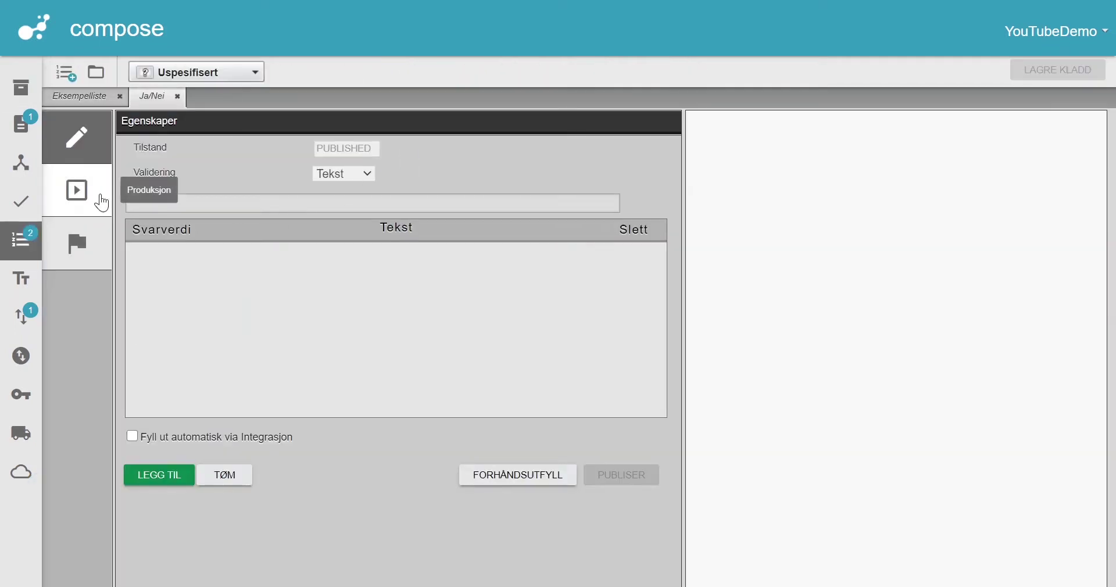
{"action": "left_click", "coordinate": [102, 203]}
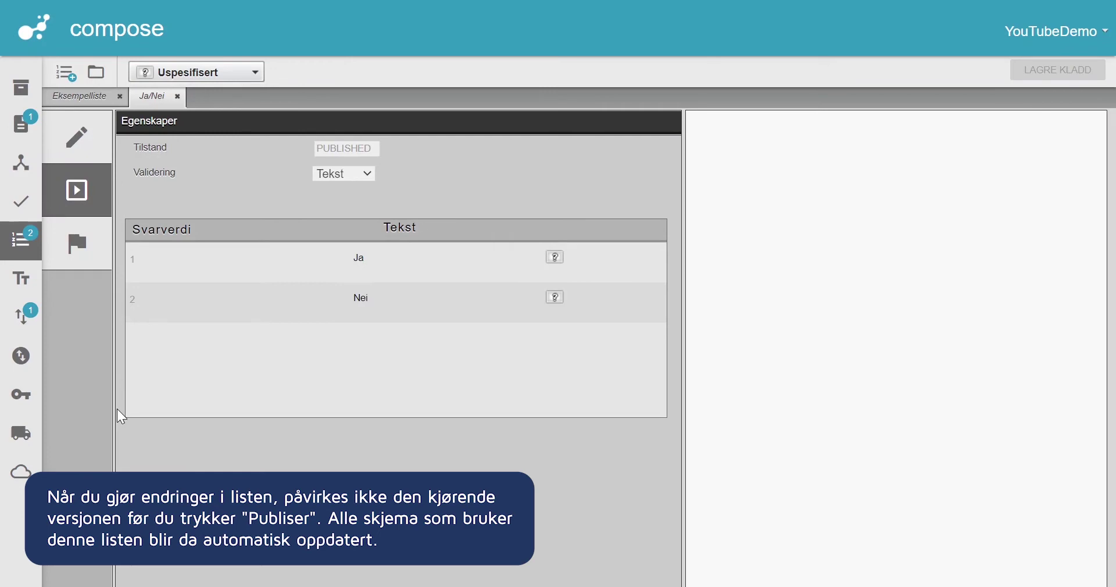
Prefill the editable version of the Ja/Nei list and add answer value 3 with the text "Kanskje".
{"action": "left_click", "coordinate": [77, 137]}
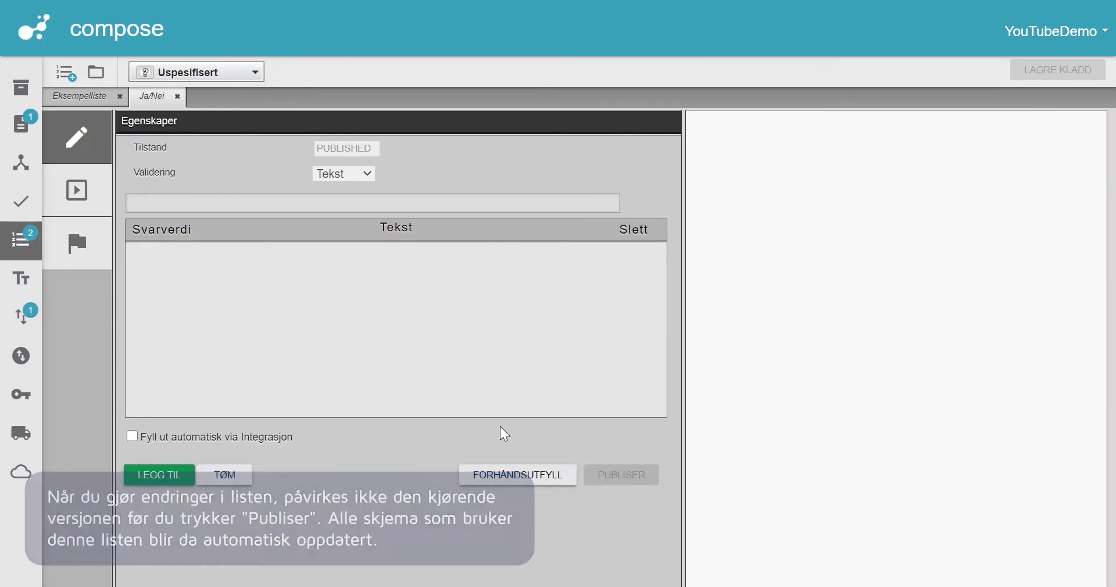
{"action": "left_click", "coordinate": [530, 486]}
{"action": "left_click", "coordinate": [665, 251]}
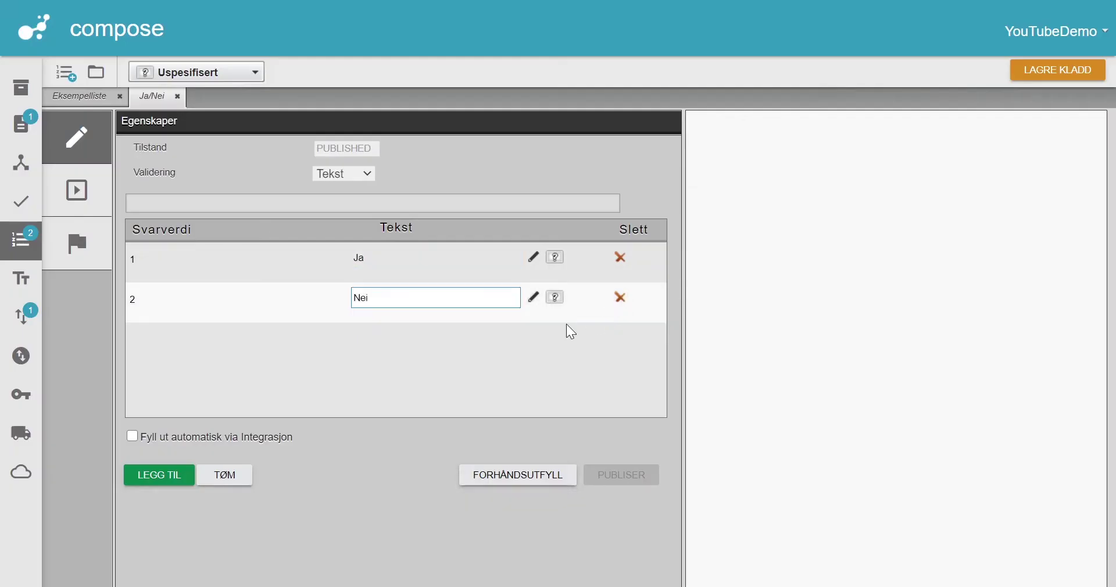
{"action": "left_click", "coordinate": [168, 474]}
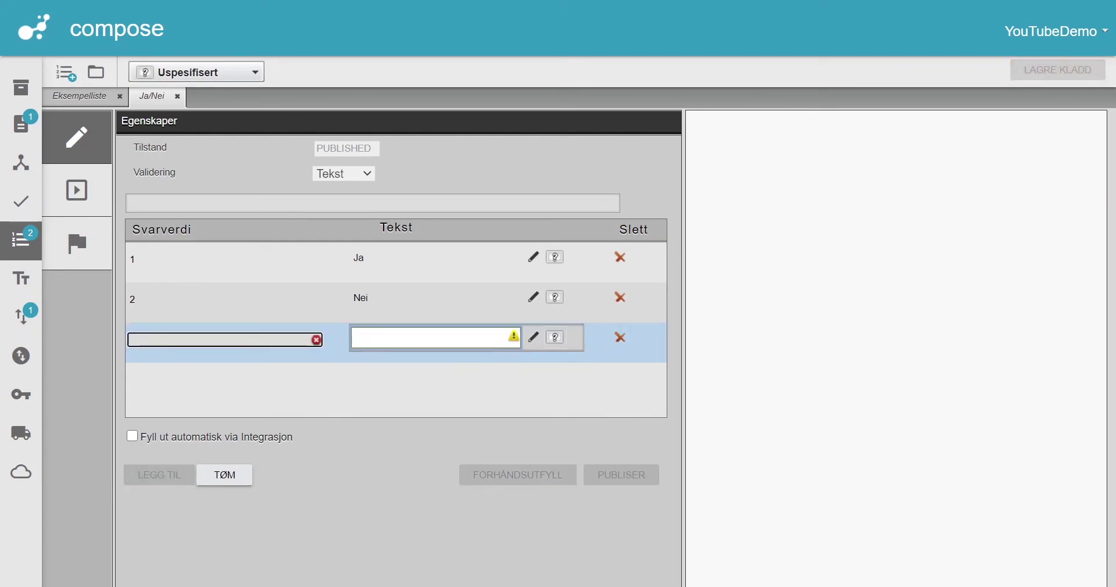
{"action": "key", "text": "Tab"}
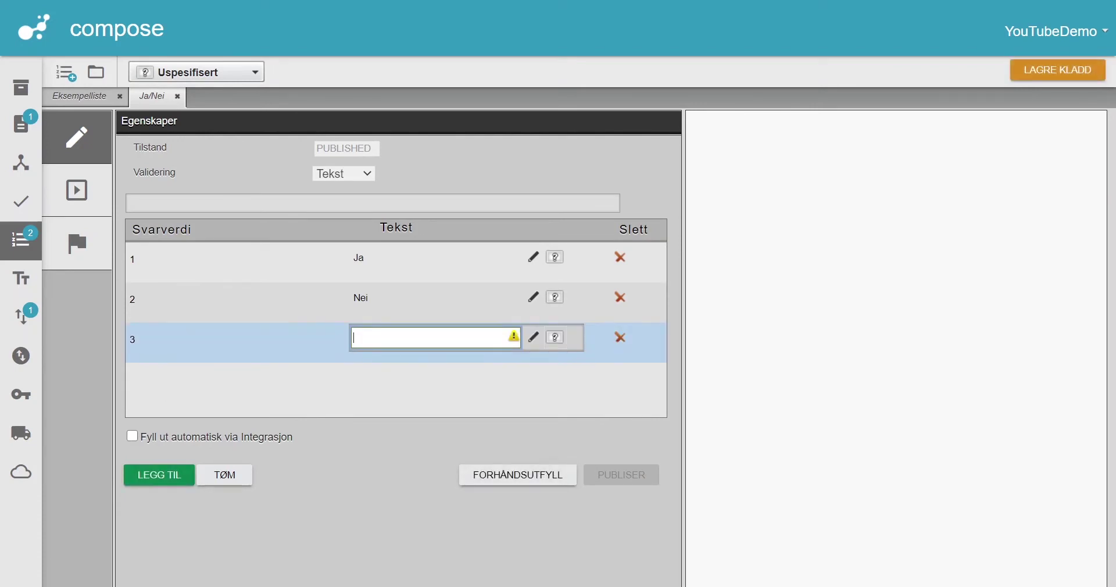
{"action": "type", "text": "Kanskje"}
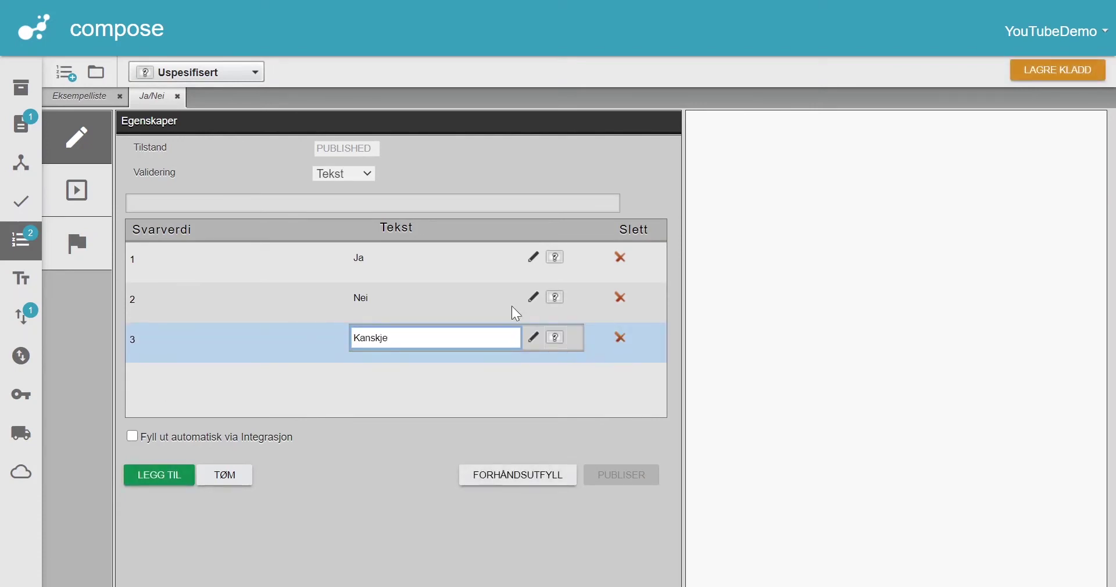
Save the edited Ja/Nei list as a draft and publish it to production.
{"action": "left_click", "coordinate": [1070, 71]}
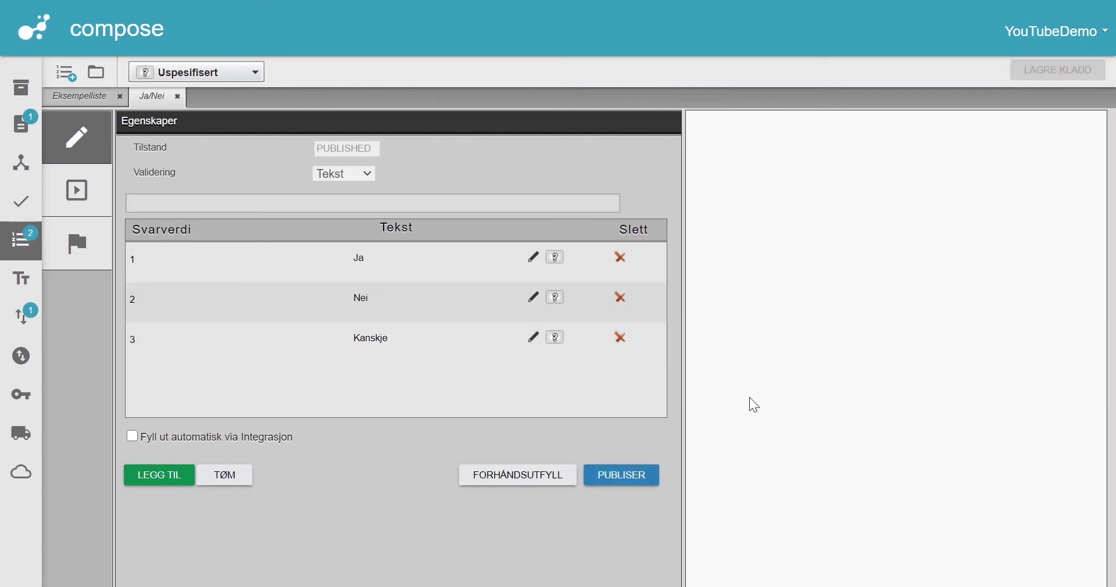
{"action": "left_click", "coordinate": [634, 476]}
{"action": "left_click", "coordinate": [676, 180]}
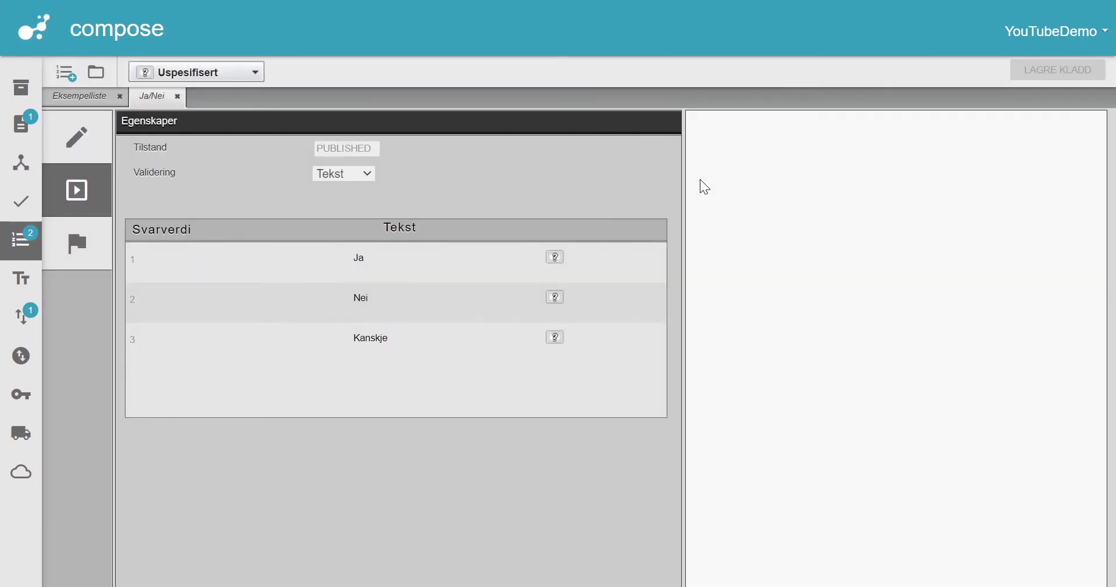
Link the published Ja/Nei list from the Datakilder folder under Lister to the question "Flervalg med radioknapper" in the Flervalgspørsmål form.
{"action": "left_click", "coordinate": [21, 124]}
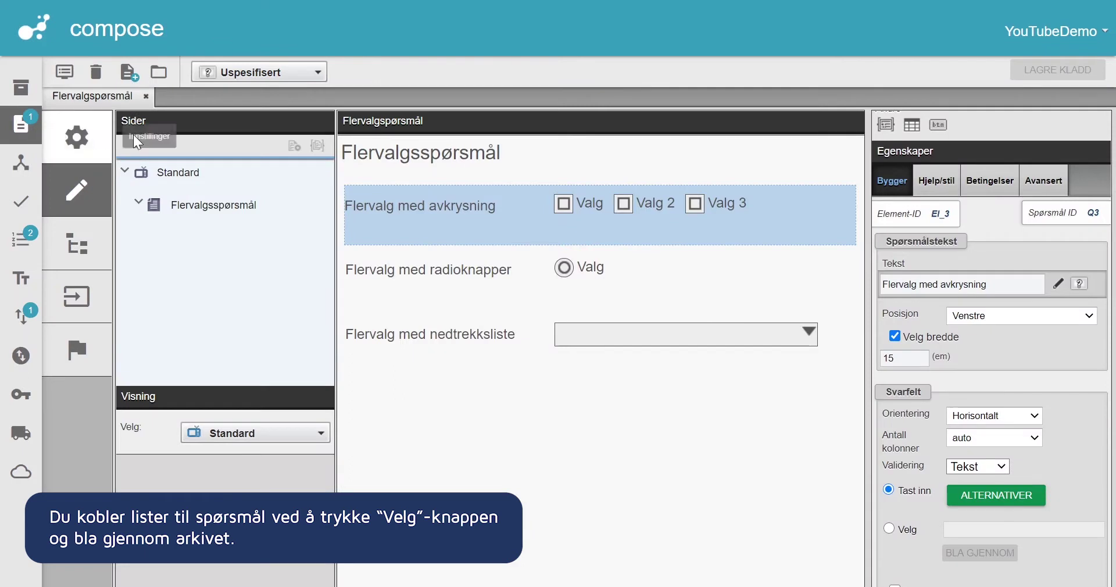
{"action": "left_click", "coordinate": [468, 261]}
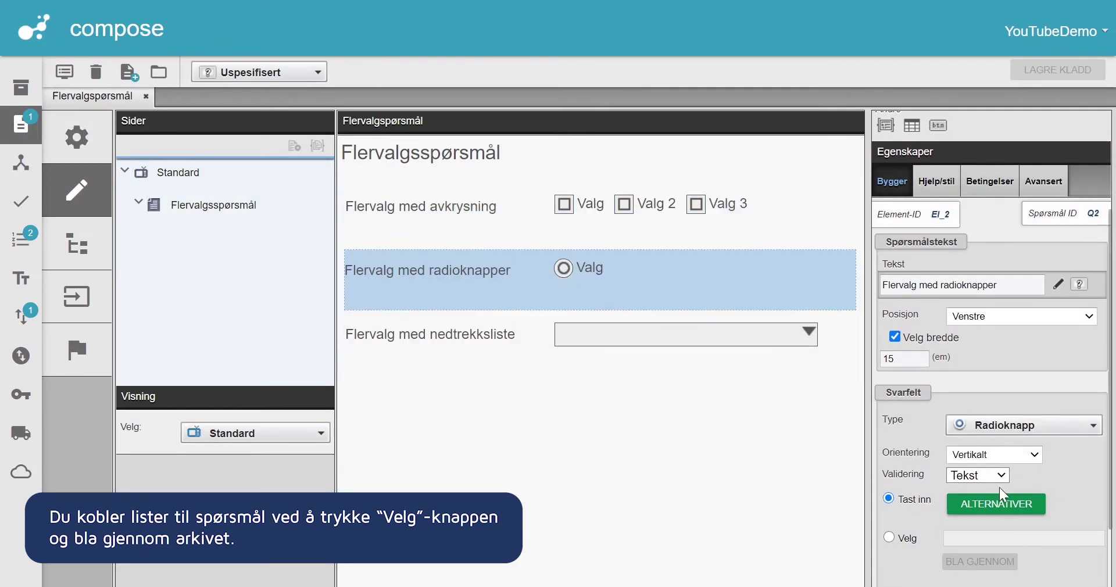
{"action": "left_click", "coordinate": [890, 537]}
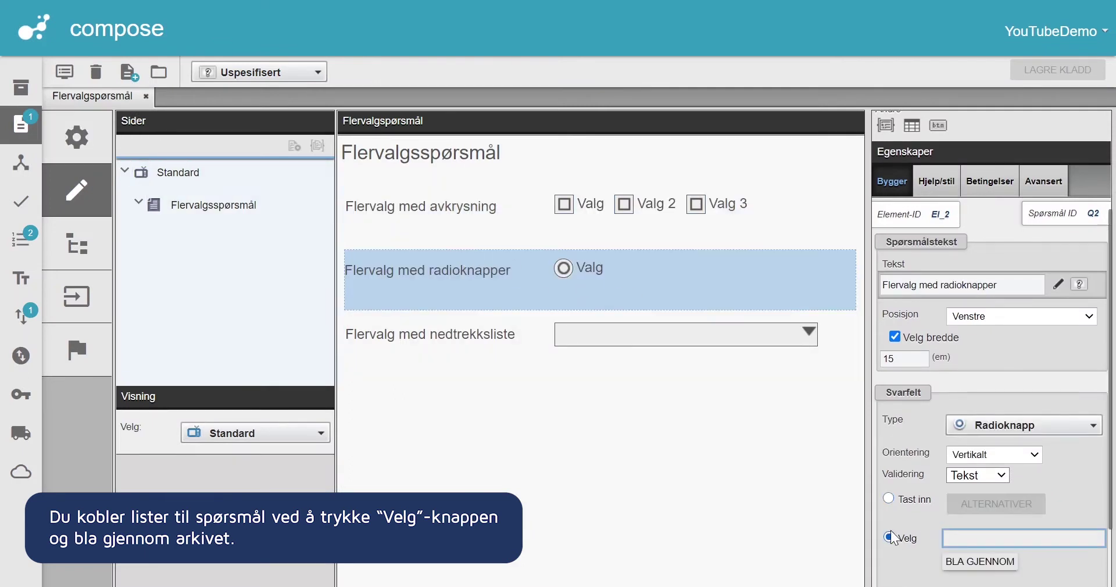
{"action": "left_click", "coordinate": [988, 563]}
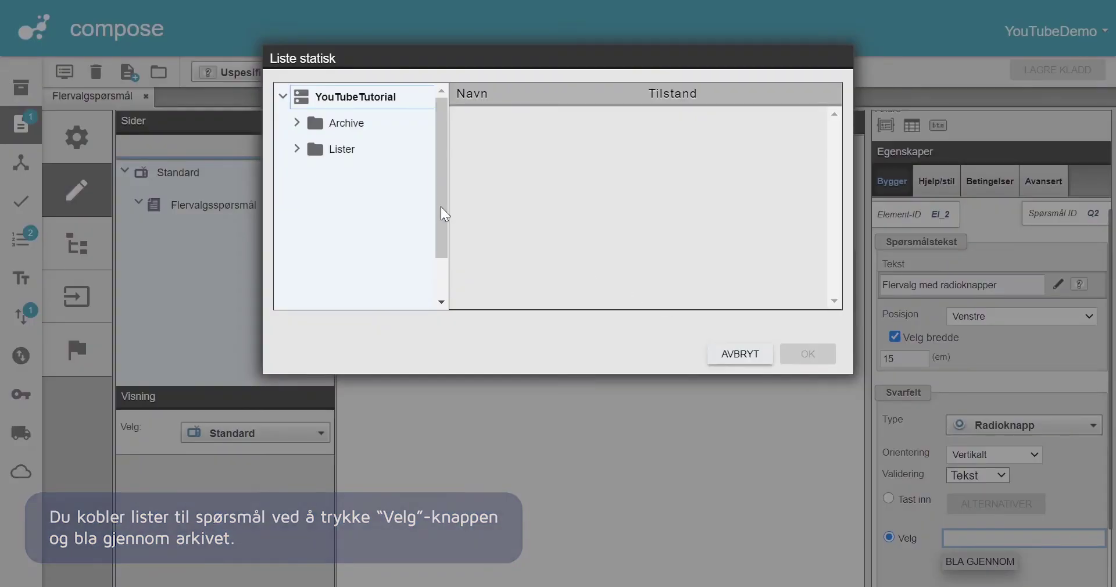
{"action": "left_click", "coordinate": [352, 156]}
{"action": "left_click", "coordinate": [356, 181]}
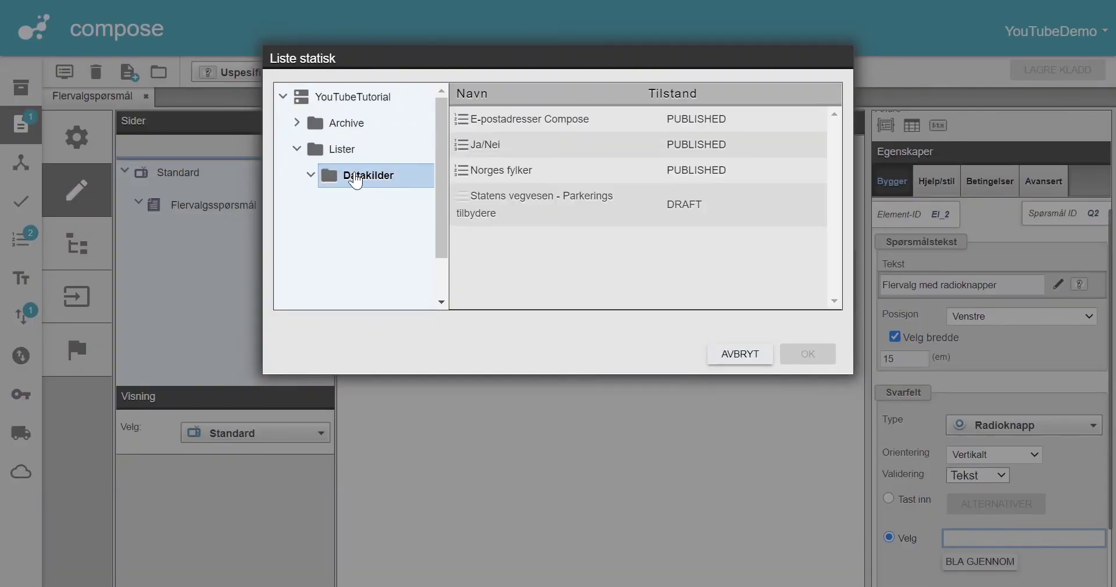
{"action": "left_click", "coordinate": [540, 151]}
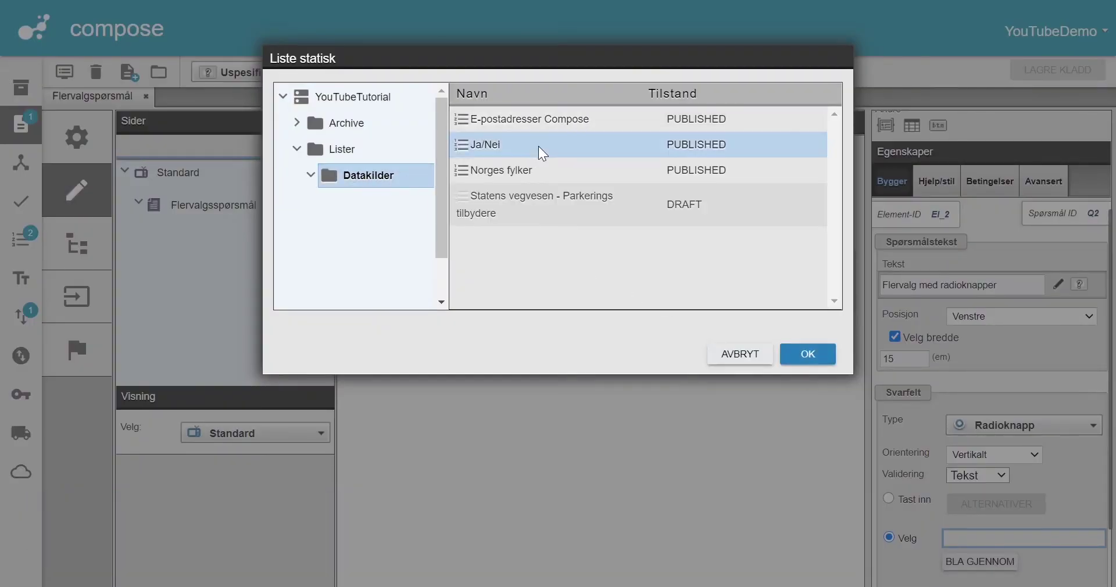
{"action": "left_click", "coordinate": [808, 354]}
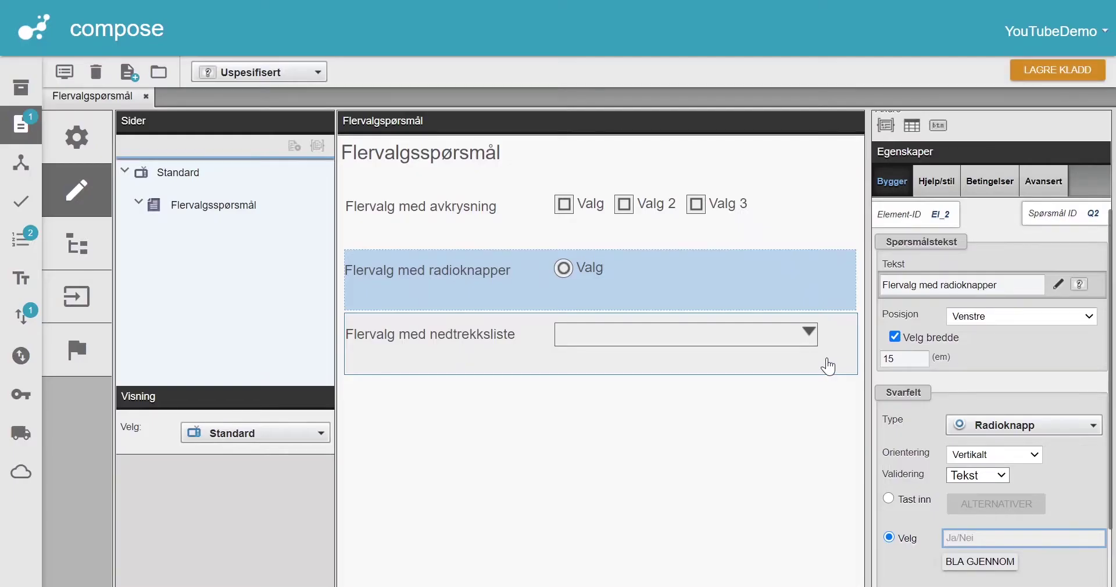
Save the form draft and preview the Flervalgsspørsmål page with the Calm Blue.zip design.
{"action": "left_click", "coordinate": [1061, 71]}
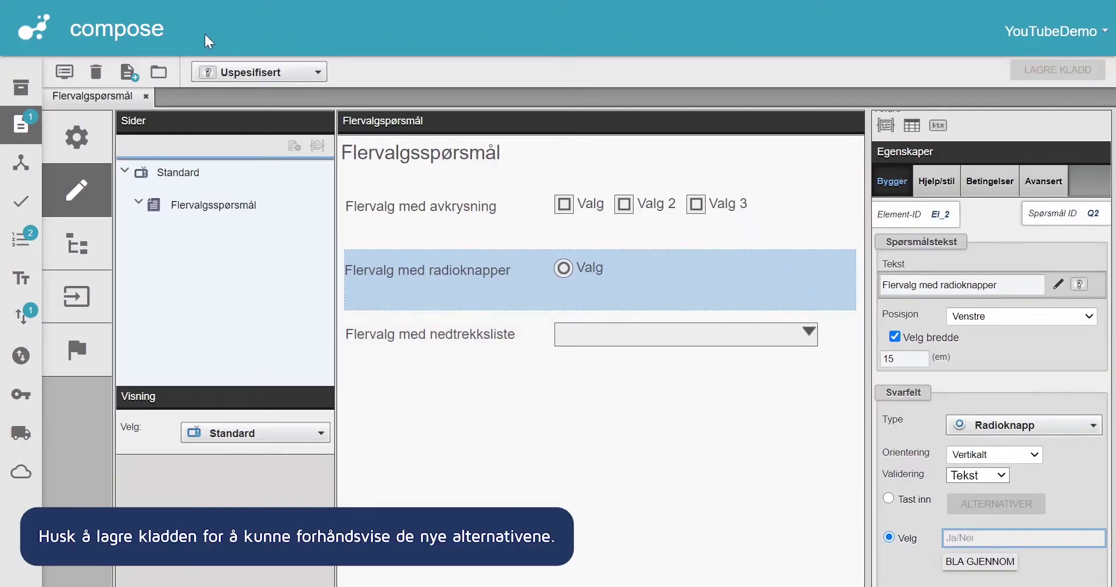
{"action": "left_click", "coordinate": [65, 73]}
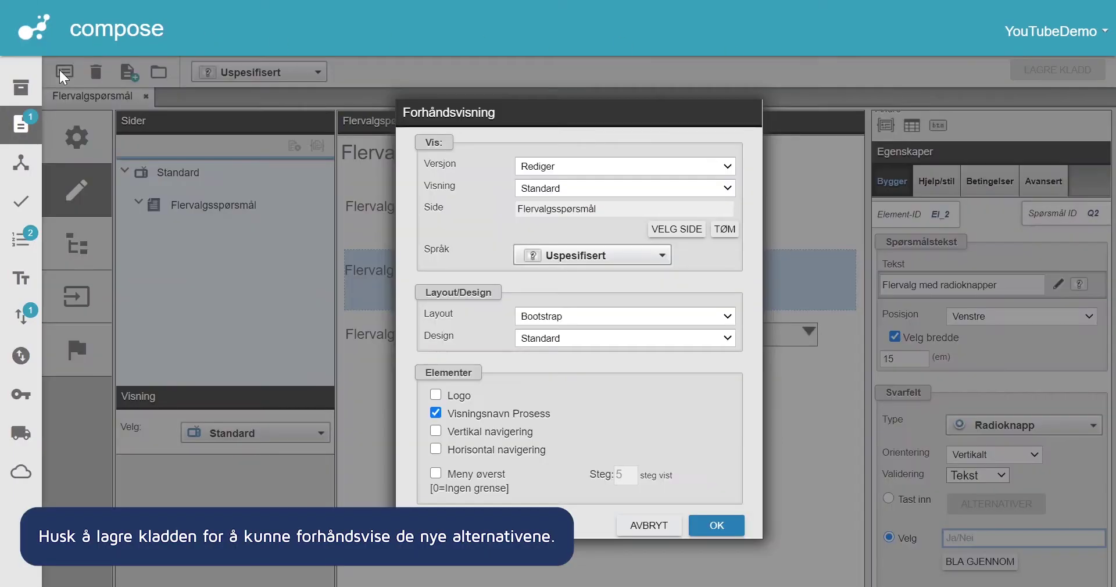
{"action": "left_click", "coordinate": [560, 340]}
{"action": "left_click", "coordinate": [572, 402]}
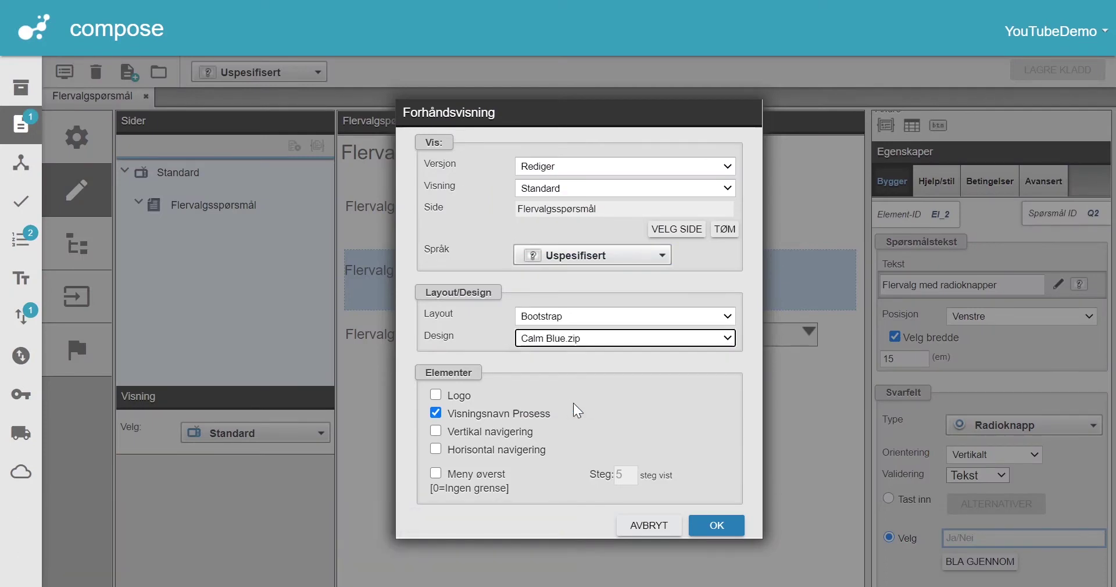
{"action": "left_click", "coordinate": [711, 521]}
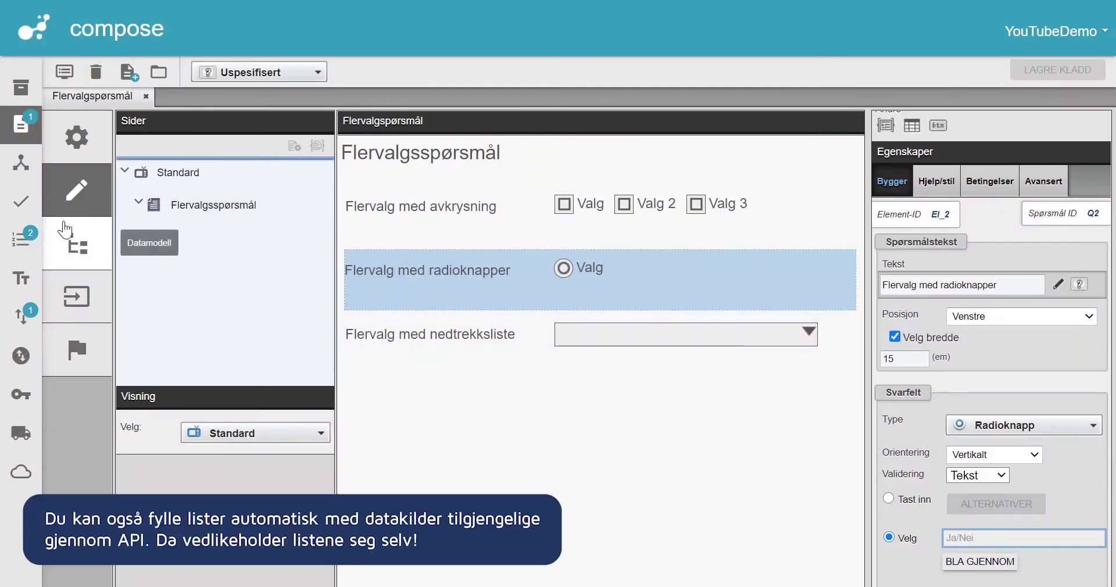
View the editable version of the Ja/Nei list, and open the Statens vegvesen - Parkeringstilbydere integration from the Lister folder.
{"action": "left_click", "coordinate": [24, 239]}
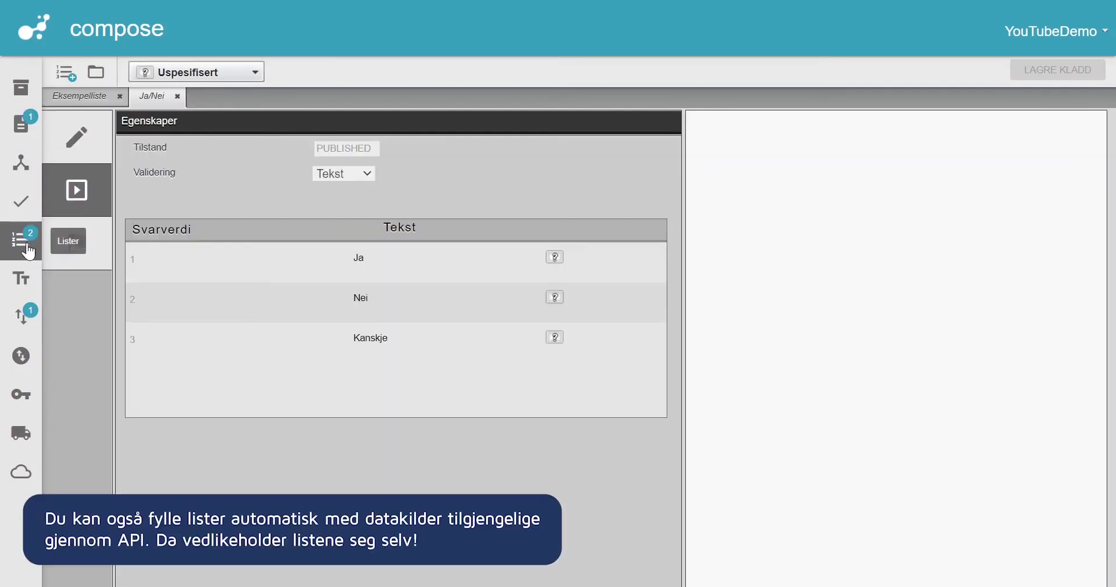
{"action": "left_click", "coordinate": [78, 156]}
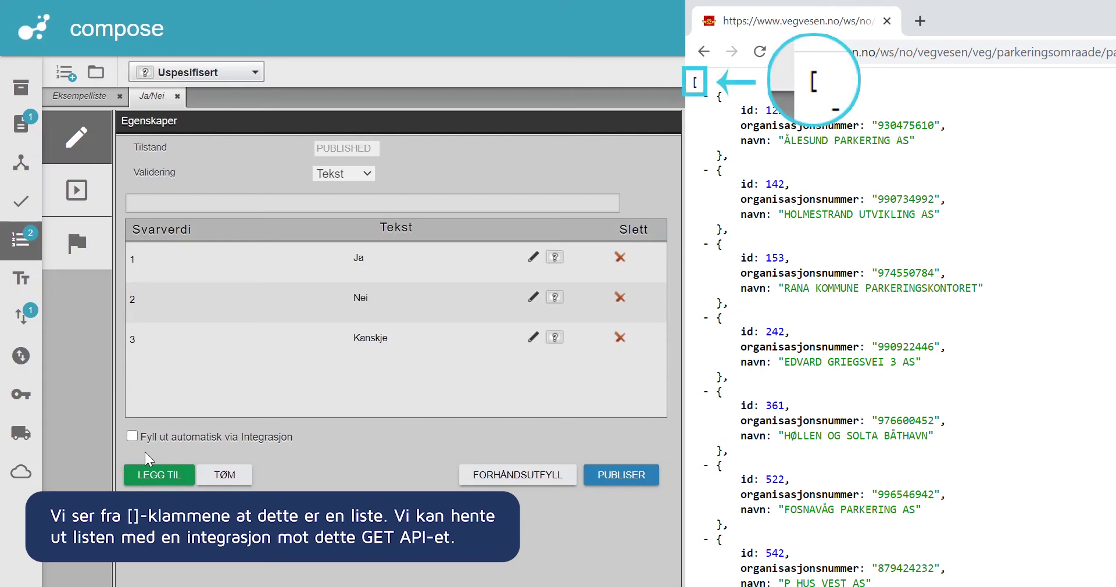
{"action": "left_click", "coordinate": [22, 93]}
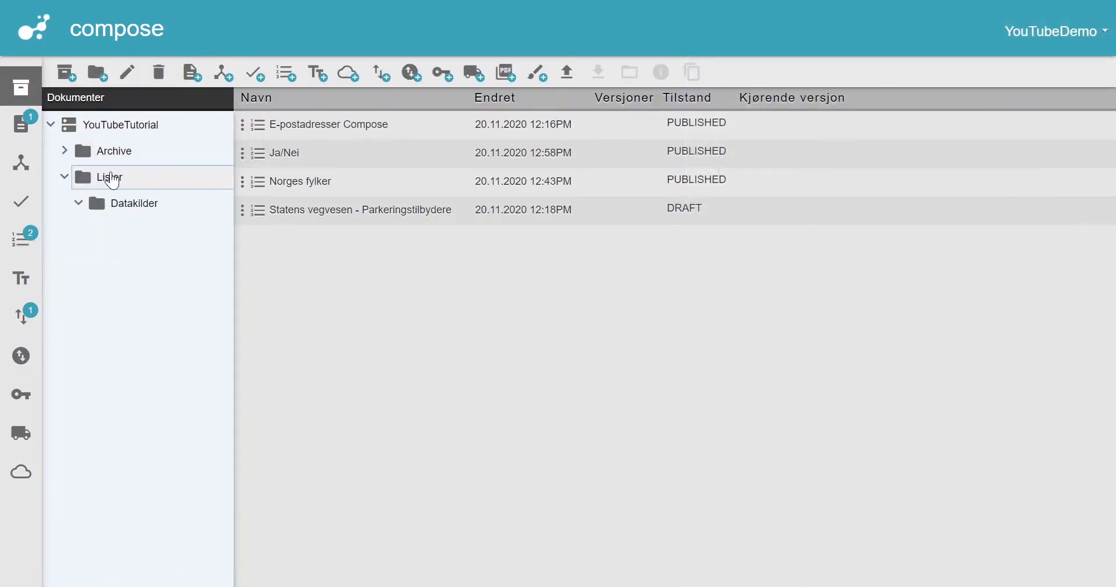
{"action": "left_click", "coordinate": [106, 178]}
{"action": "double_click", "coordinate": [482, 180]}
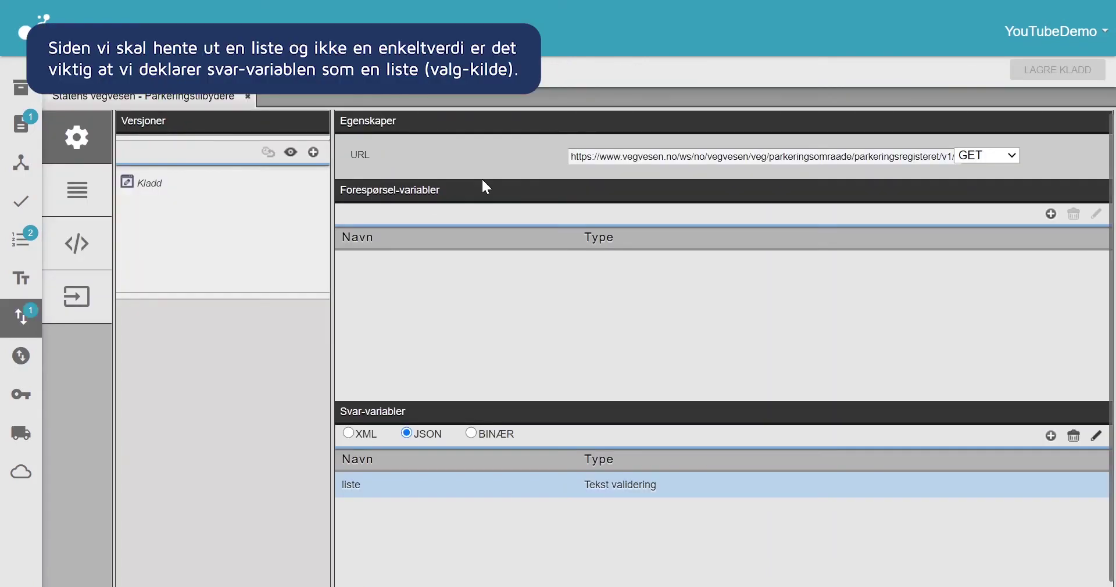
Change the response variable "liste" to type "Valg-kilde variabel" with Tekst validation.
{"action": "double_click", "coordinate": [471, 487]}
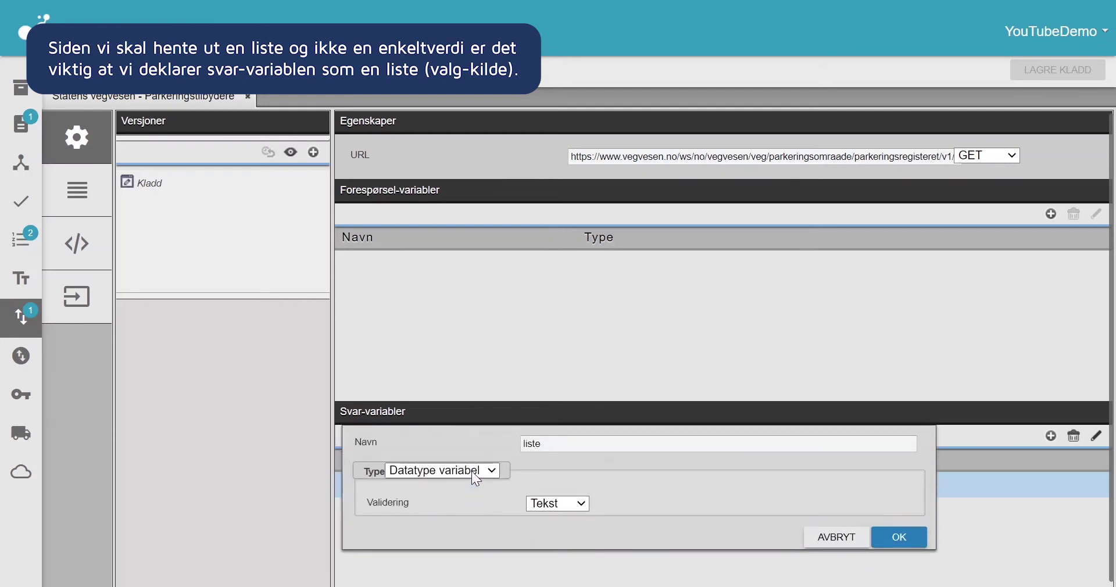
{"action": "left_click", "coordinate": [472, 471]}
{"action": "left_click", "coordinate": [473, 498]}
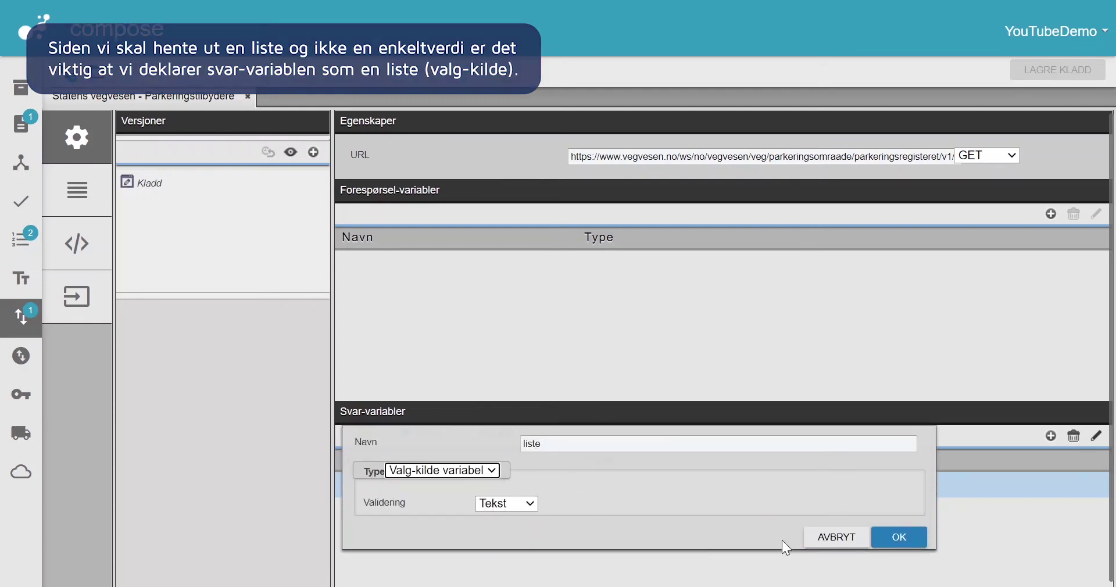
{"action": "left_click", "coordinate": [914, 539]}
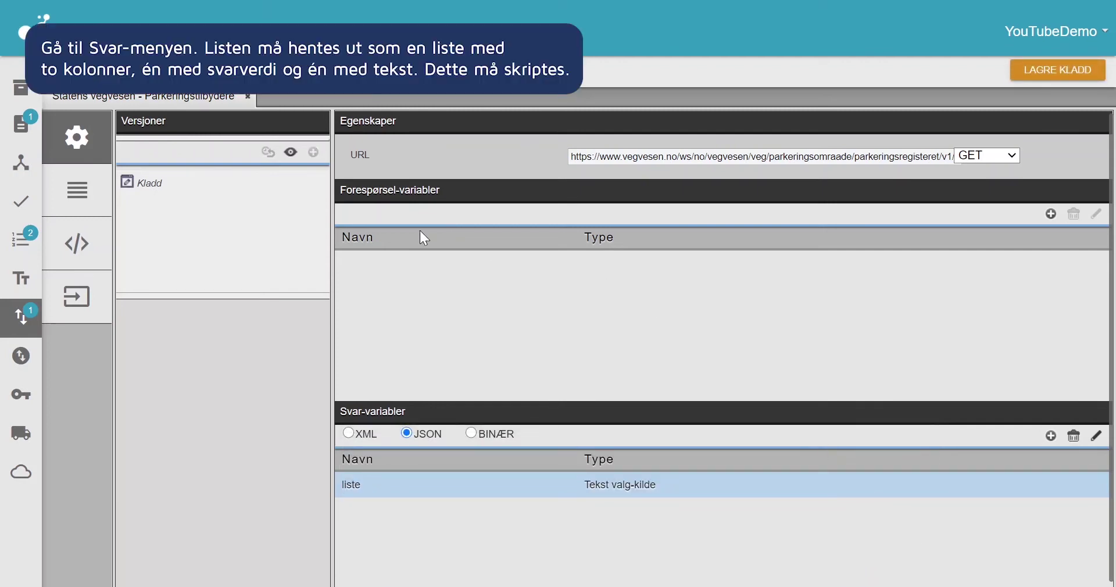
In the value conversion script for "liste", define organisasjonsnumre as value.read('$[*].organisasjonsnummer') and navn as value.read('$[*].navn').
{"action": "left_click", "coordinate": [82, 307]}
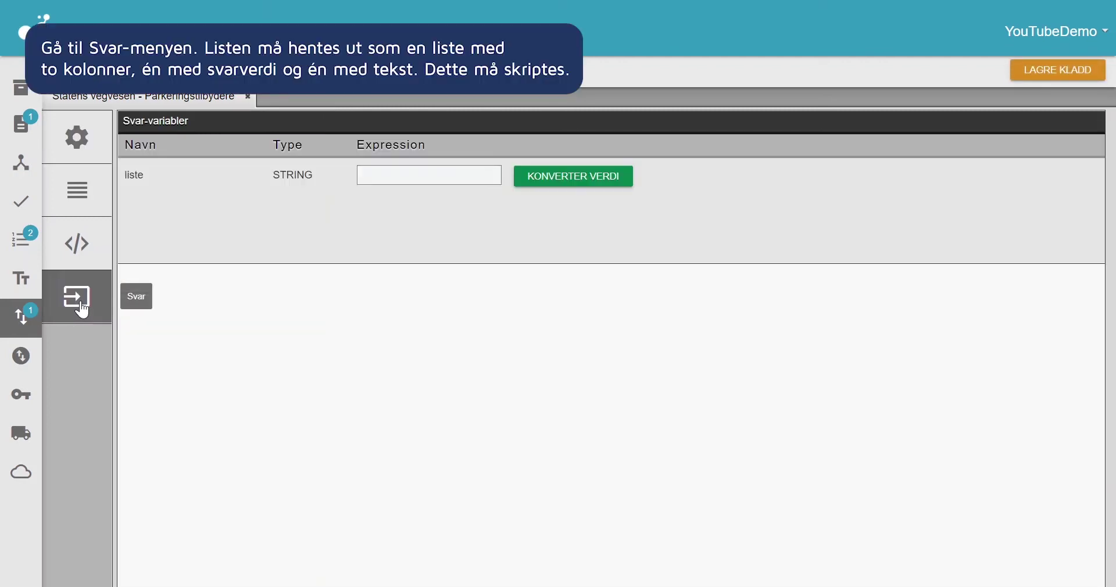
{"action": "left_click", "coordinate": [602, 180]}
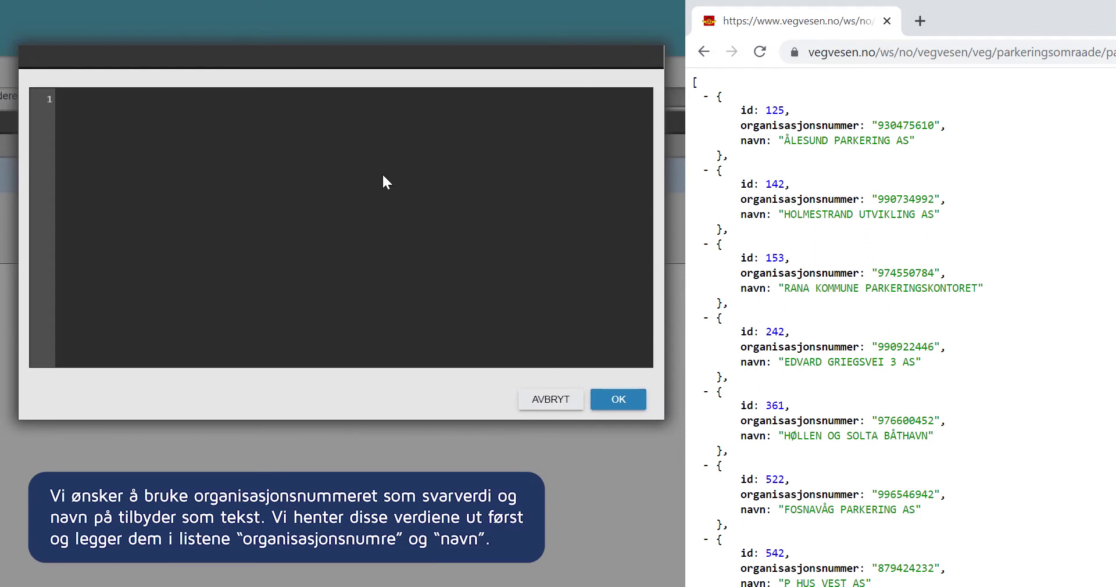
{"action": "left_click", "coordinate": [383, 175]}
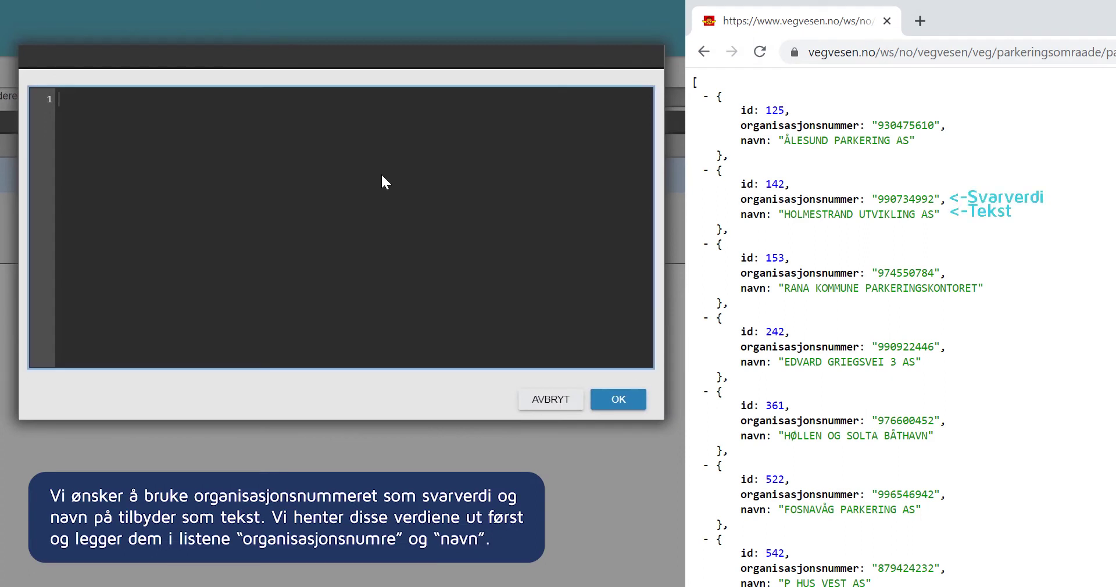
{"action": "type", "text": "def organisasjonsnumre = value"}
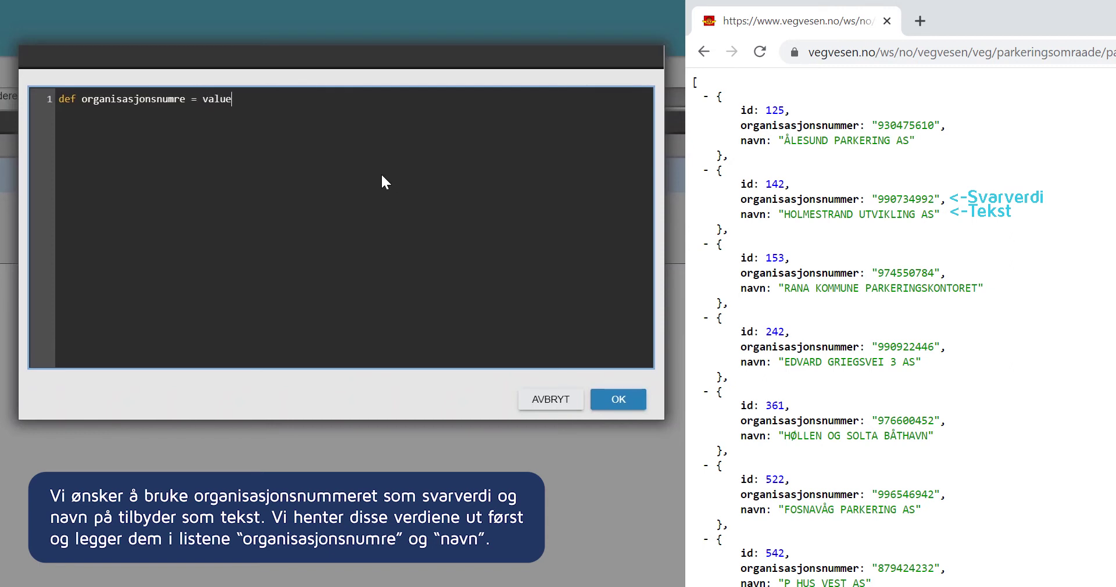
{"action": "type", "text": ".read('$[*].organisasjo"}
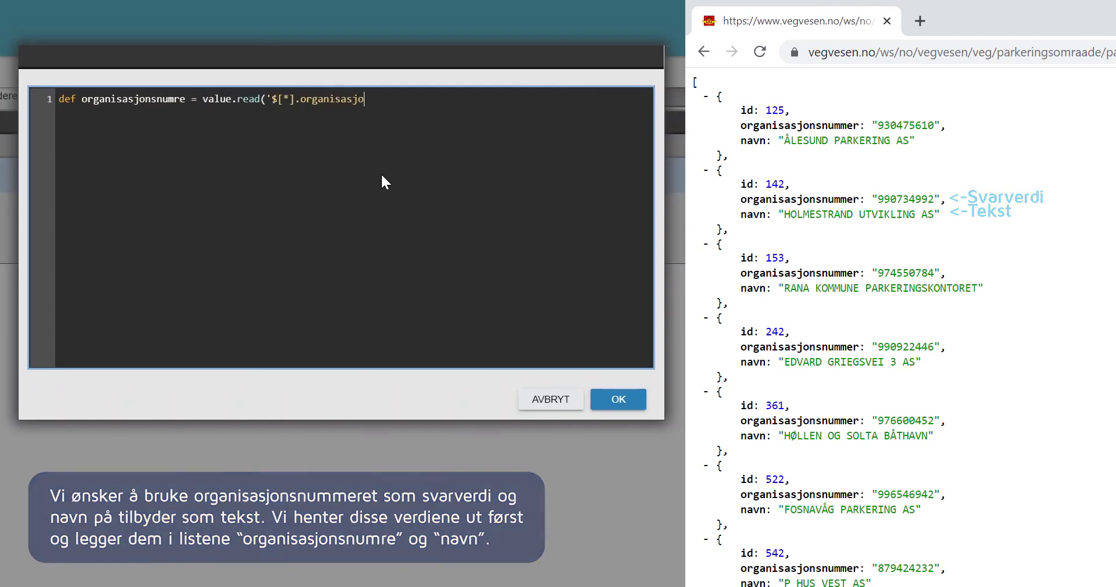
{"action": "type", "text": "nsnummer')"}
{"action": "key", "text": "Return"}
{"action": "type", "text": "def "}
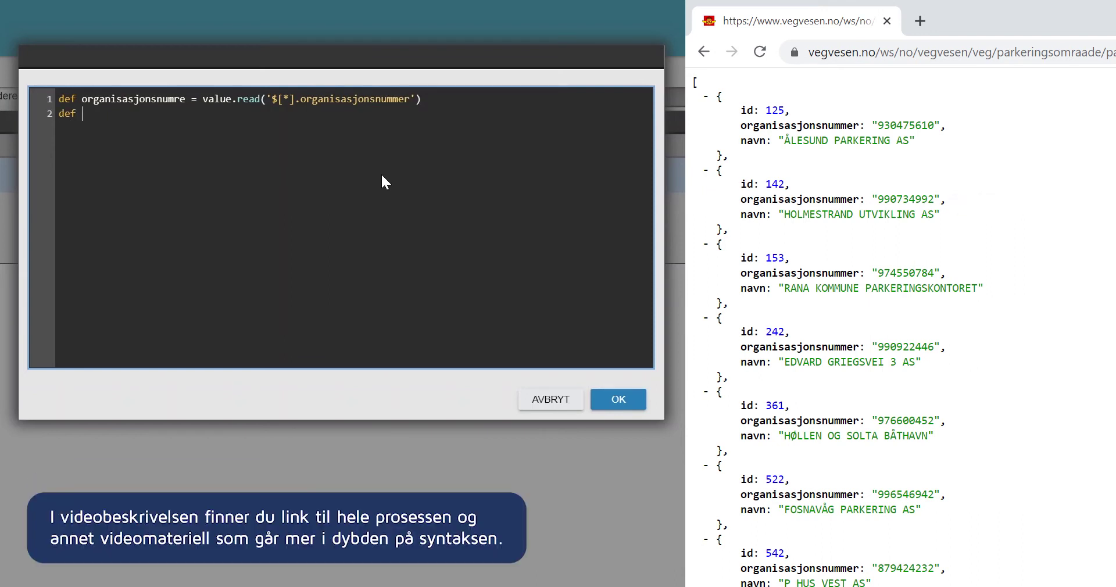
{"action": "type", "text": "navn = value.read"}
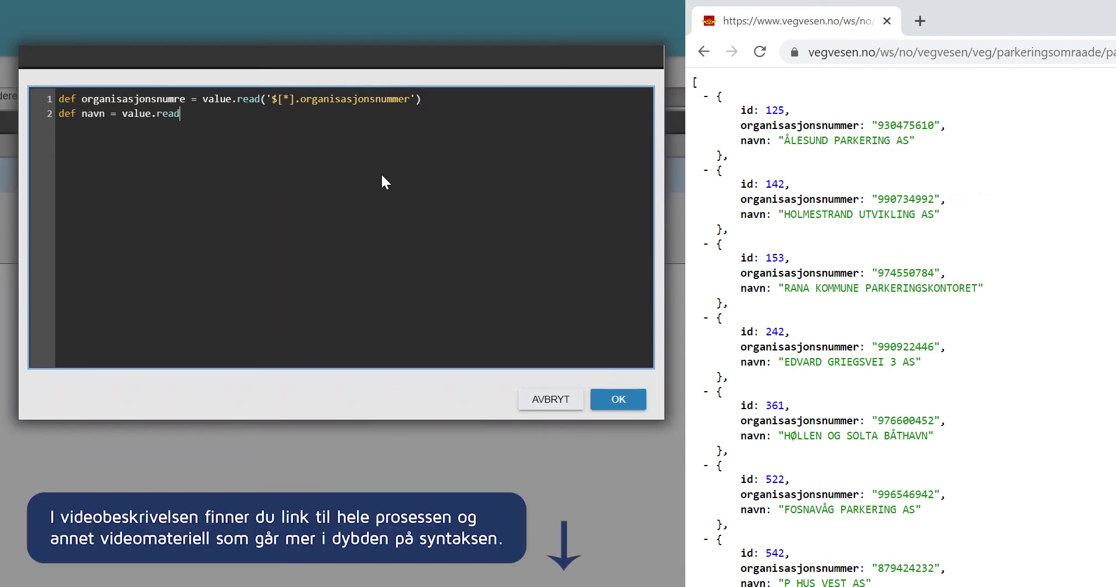
{"action": "type", "text": "('$[*].navn')"}
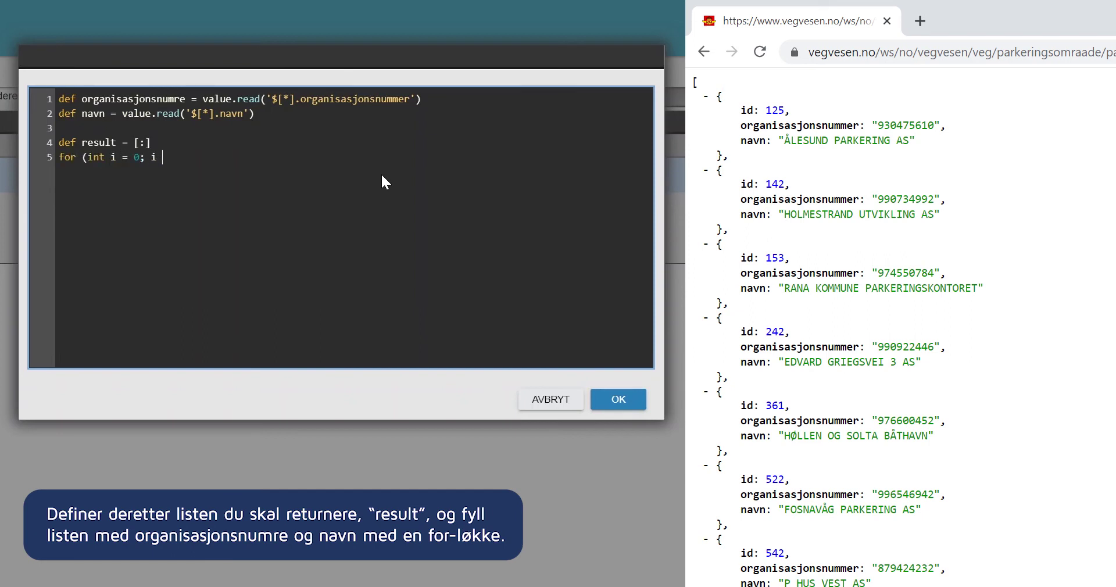
Define result = [:], loop over organisasjonsnumre.size() setting result[organisasjonsnumre[i]] = navn[i], return result, and accept the script.
{"action": "type", "text": "organisasjonsnumre.size"}
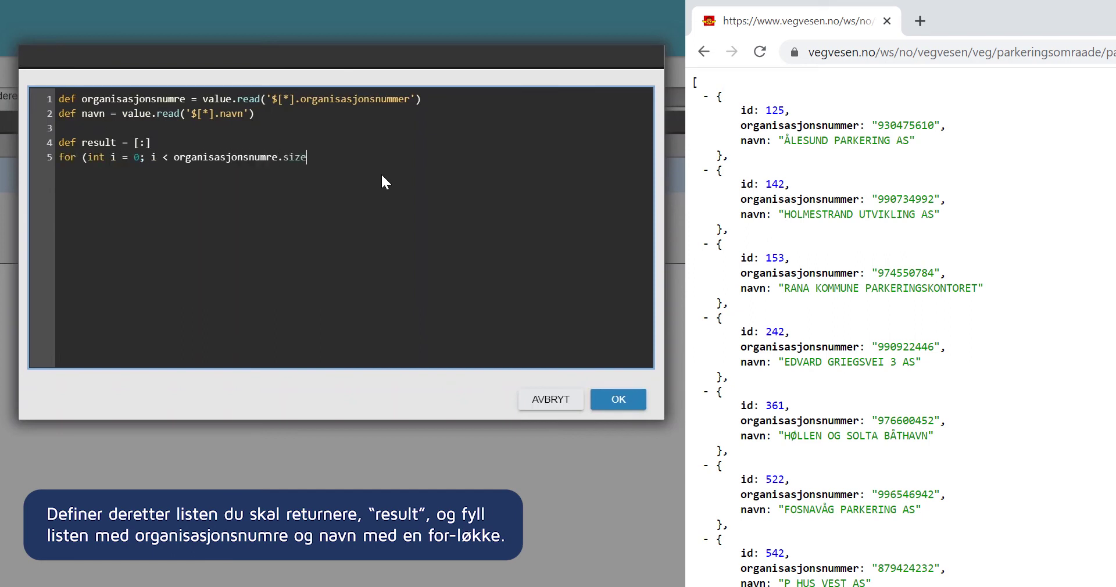
{"action": "type", "text": "(); i++) {   result[organisasjonsnu"}
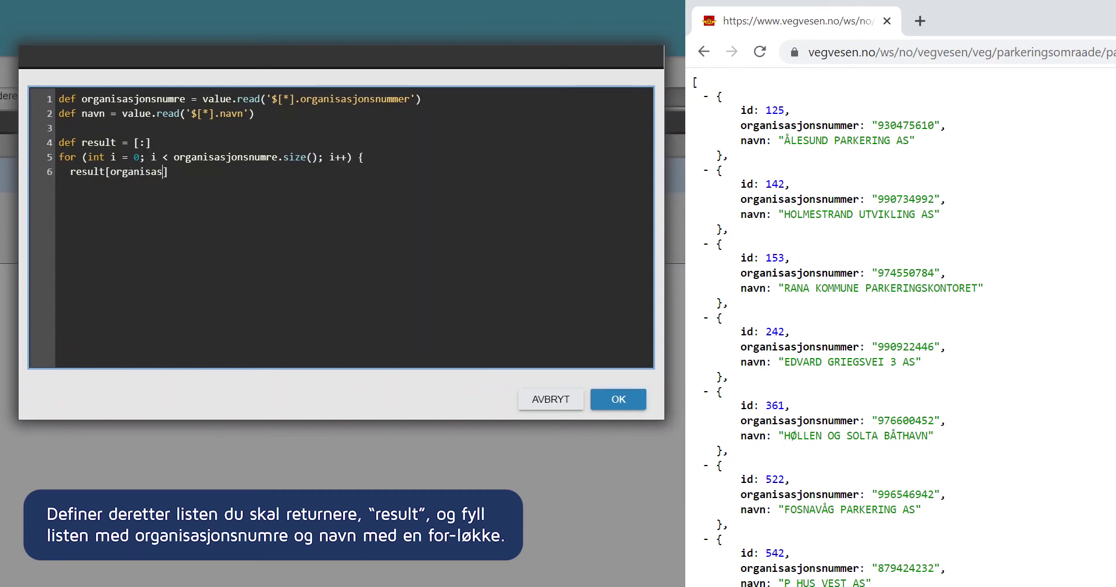
{"action": "type", "text": "mre[i]] = navn[i] "}
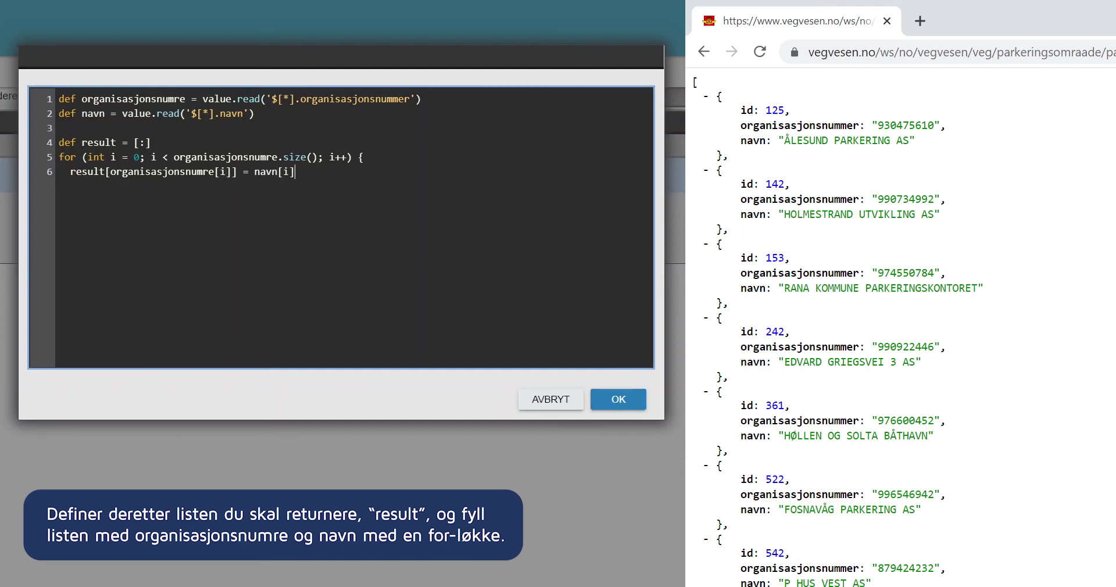
{"action": "type", "text": "}"}
{"action": "key", "text": "Return"}
{"action": "key", "text": "Return"}
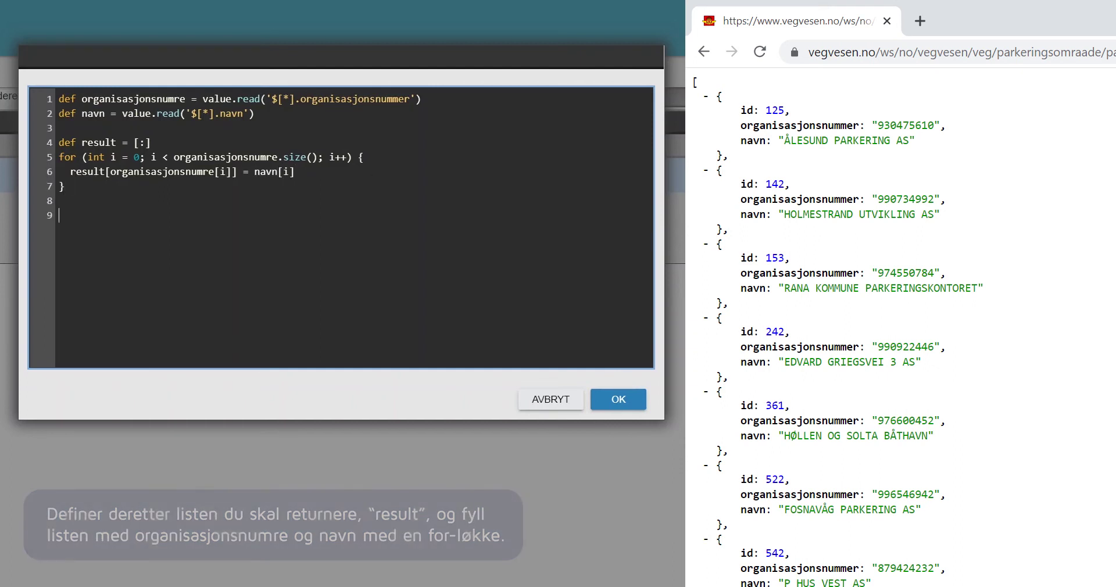
{"action": "type", "text": "return result"}
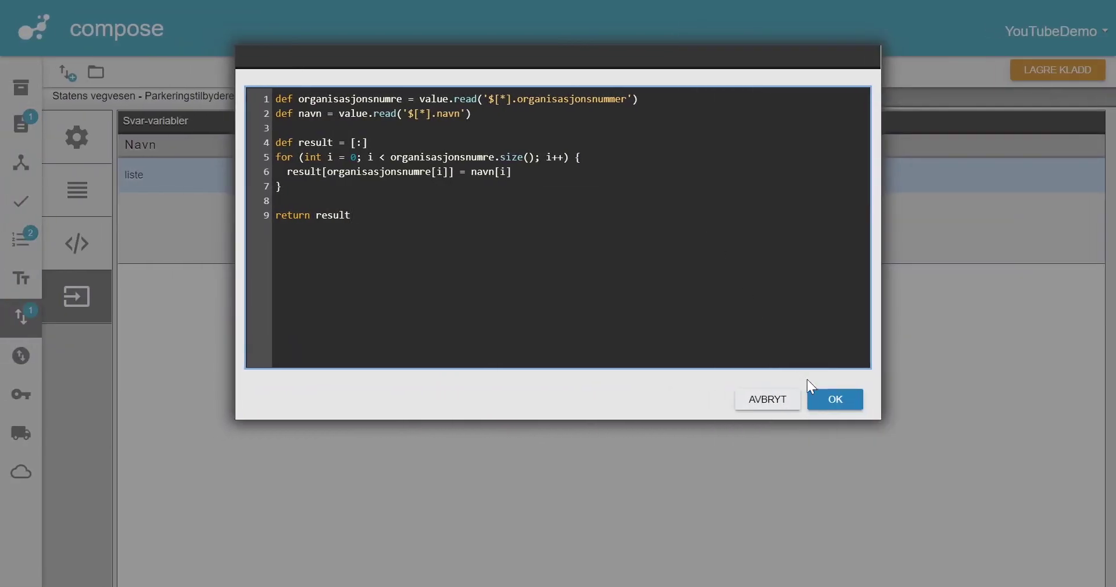
{"action": "left_click", "coordinate": [834, 401]}
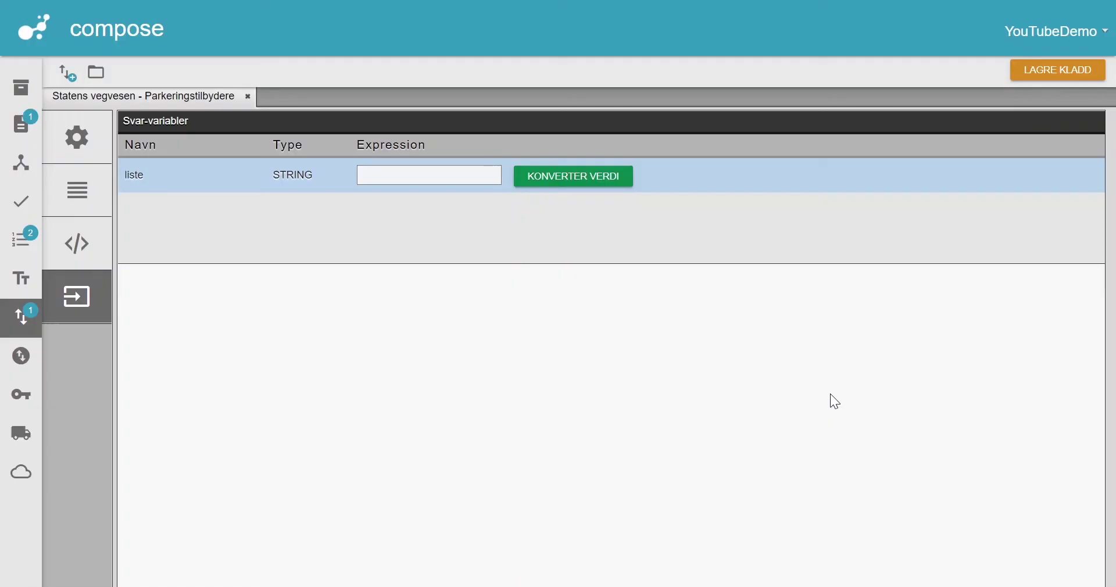
Save and version the Statens vegvesen - Parkeringstilbydere integration without a comment, and return to the archive.
{"action": "left_click", "coordinate": [1064, 73]}
{"action": "left_click", "coordinate": [46, 131]}
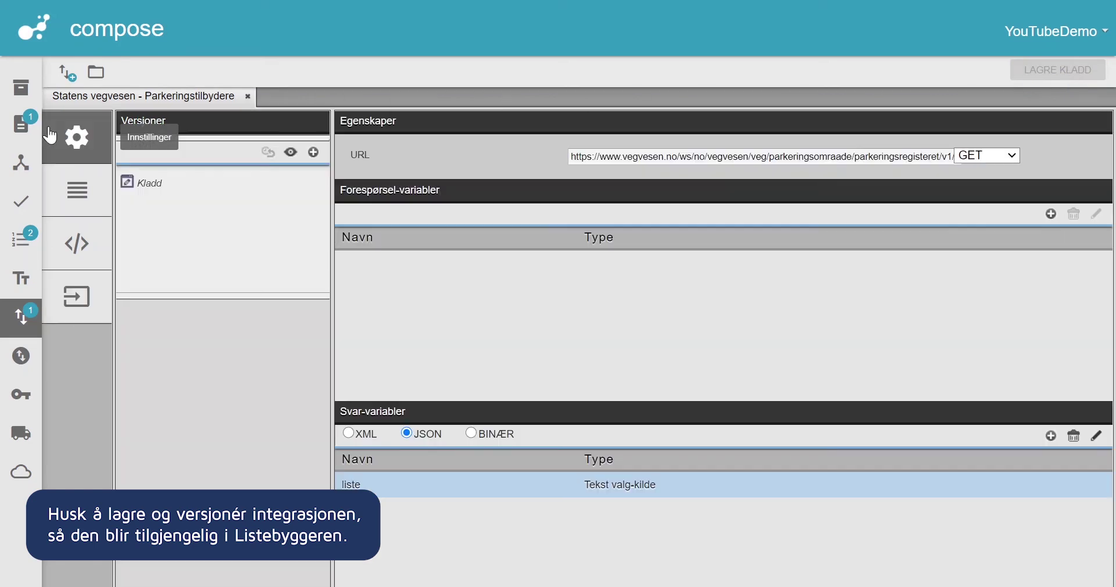
{"action": "left_click", "coordinate": [314, 154]}
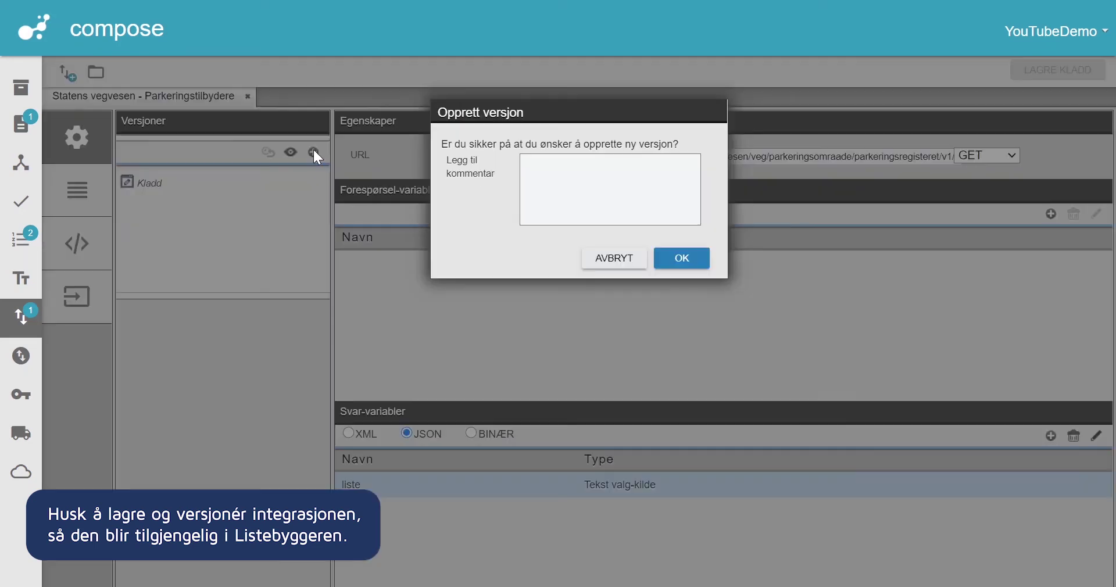
{"action": "left_click", "coordinate": [684, 262]}
{"action": "left_click", "coordinate": [21, 87]}
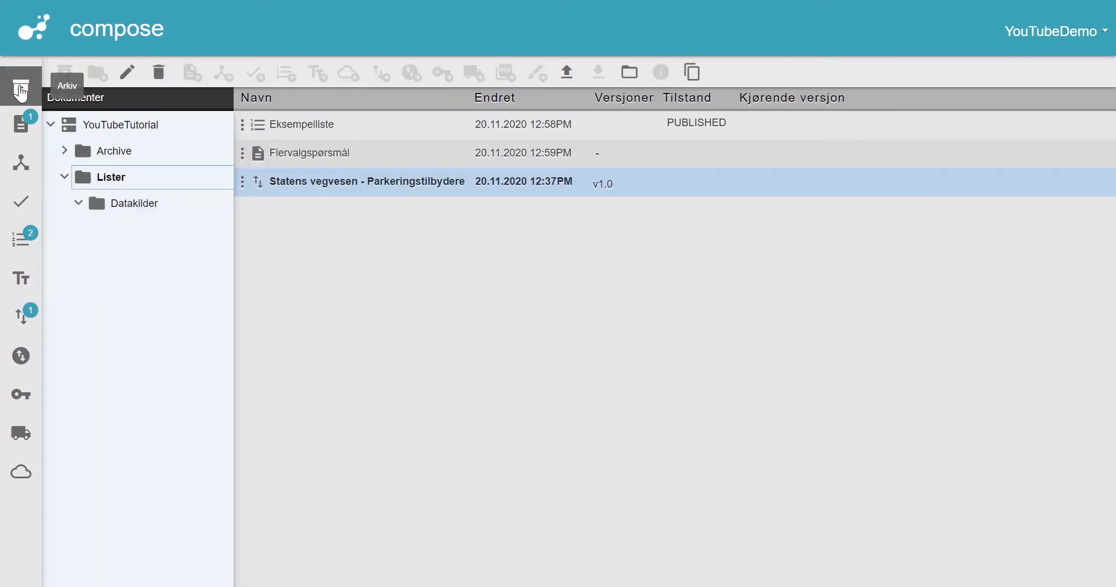
Open the Statens vegvesen - Parkeringstilbydere draft list in the Datakilder folder and enable automatic filling via integration.
{"action": "left_click", "coordinate": [129, 203]}
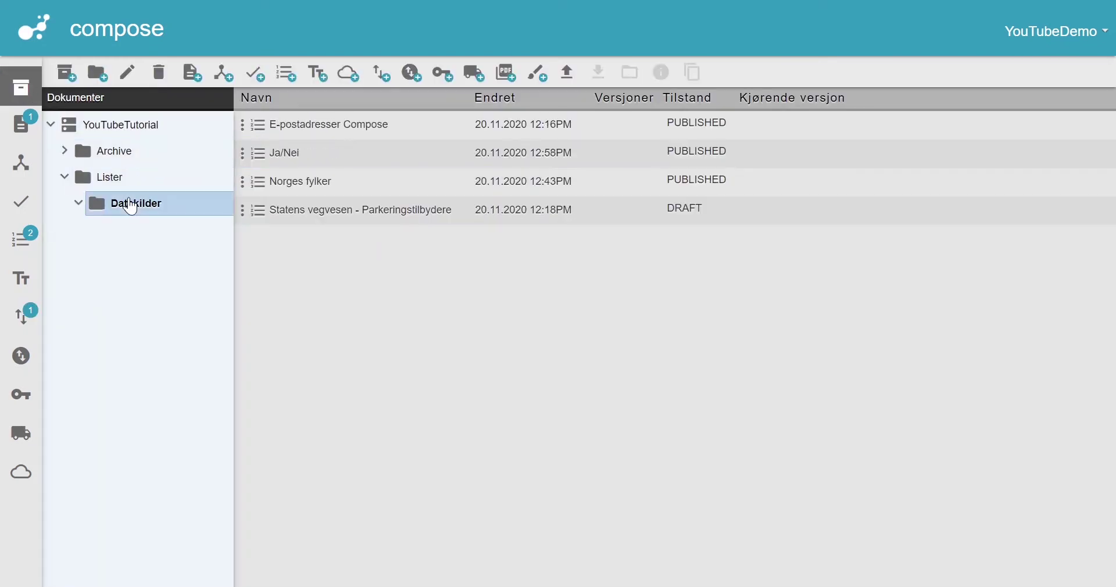
{"action": "double_click", "coordinate": [430, 225]}
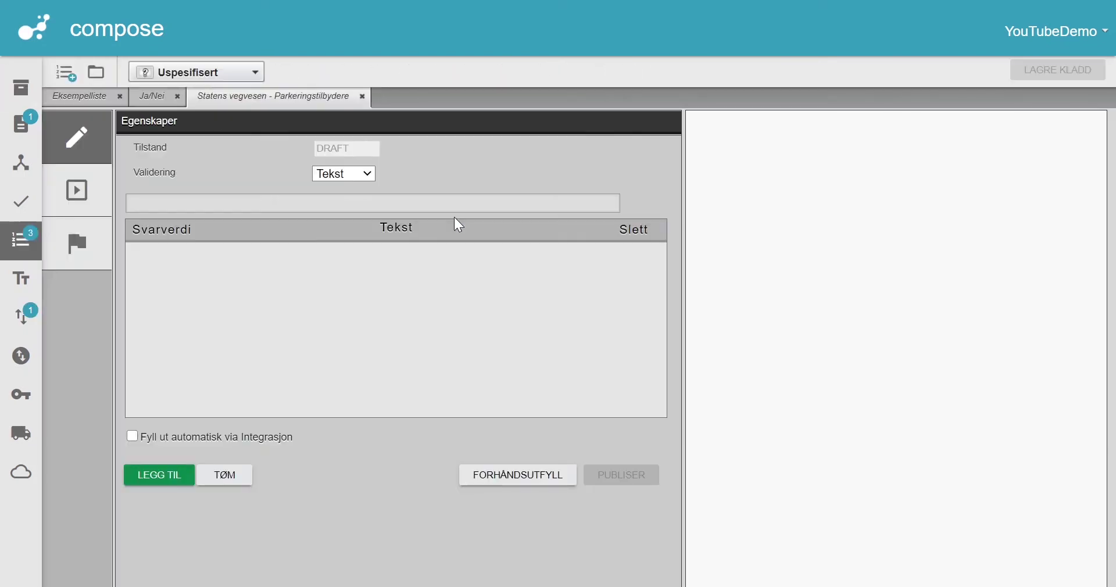
{"action": "left_click", "coordinate": [134, 439]}
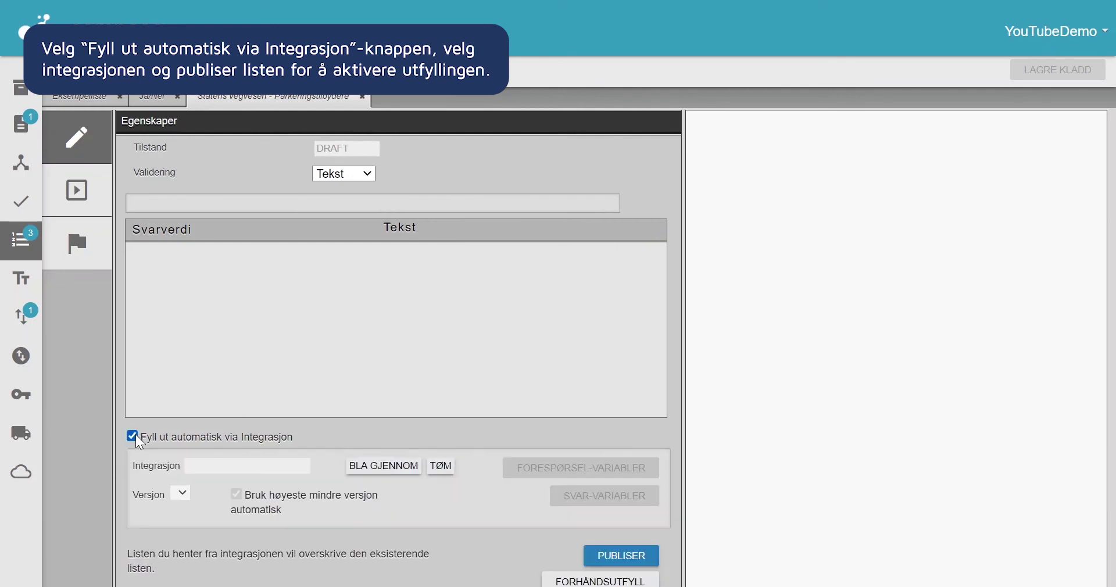
Assign the Statens vegvesen - Parkeringstilbydere integration from the Lister folder to the list and save the draft.
{"action": "left_click", "coordinate": [378, 469]}
{"action": "left_click", "coordinate": [401, 210]}
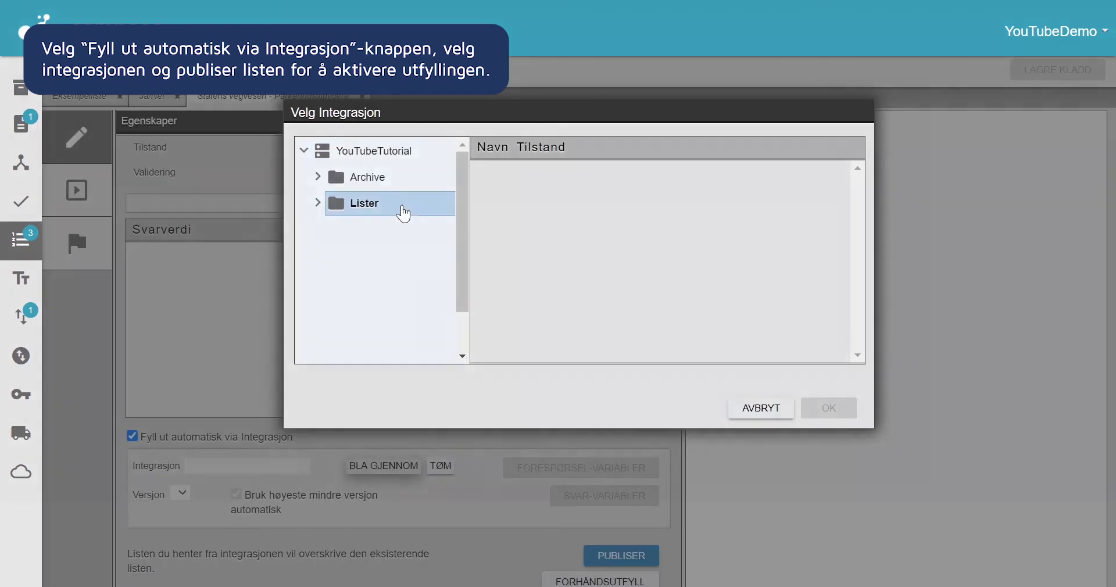
{"action": "left_click", "coordinate": [575, 196]}
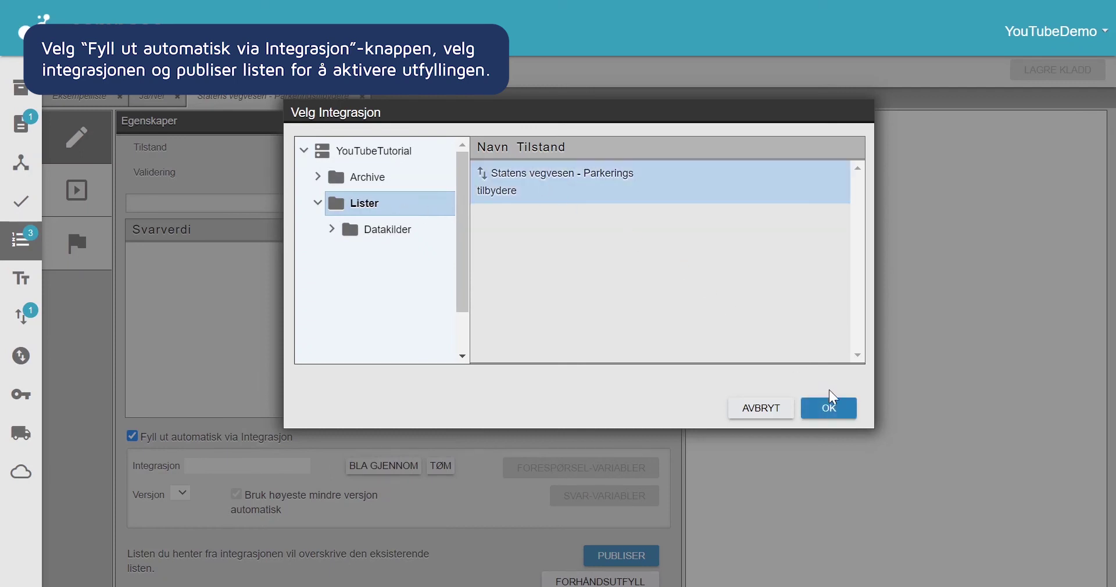
{"action": "left_click", "coordinate": [832, 411]}
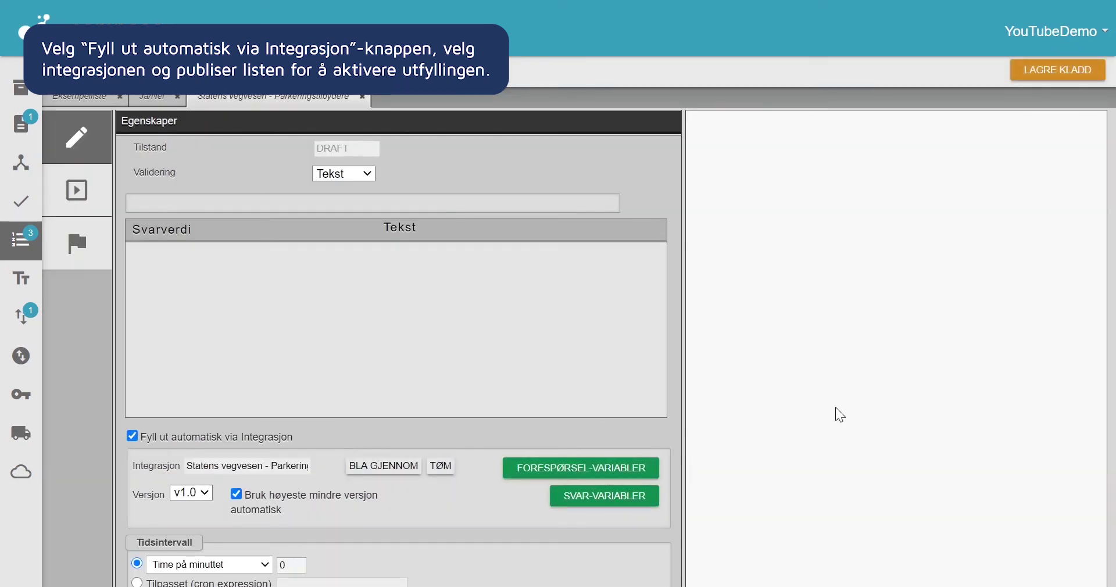
{"action": "left_click", "coordinate": [1073, 72]}
Publish the Statens vegvesen - Parkeringstilbydere list to production and look through the fetched entries.
{"action": "scroll", "coordinate": [664, 370], "scroll_direction": "down", "scroll_amount": 2}
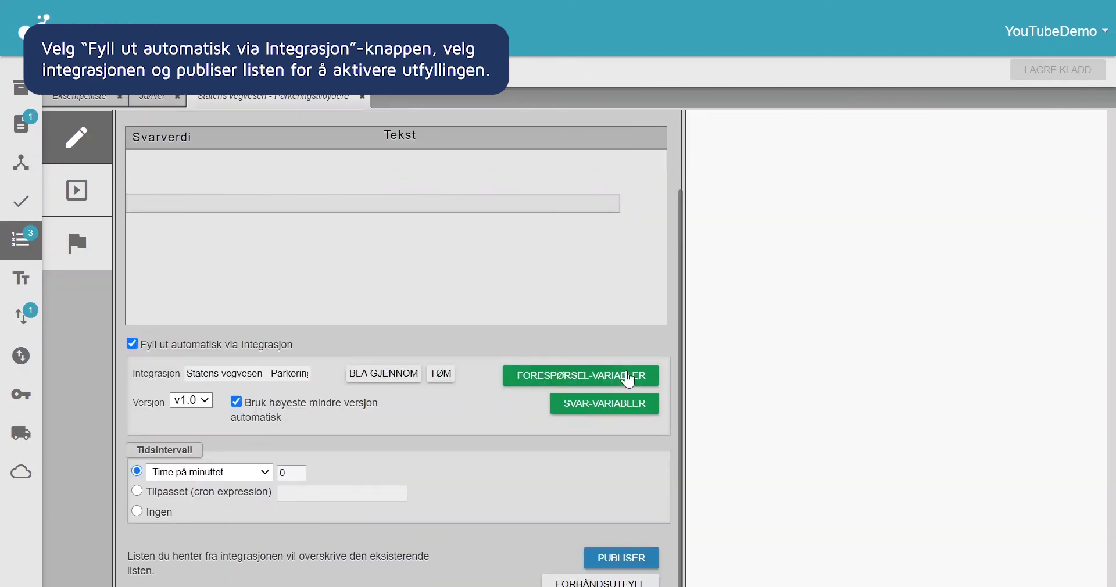
{"action": "left_click", "coordinate": [635, 561]}
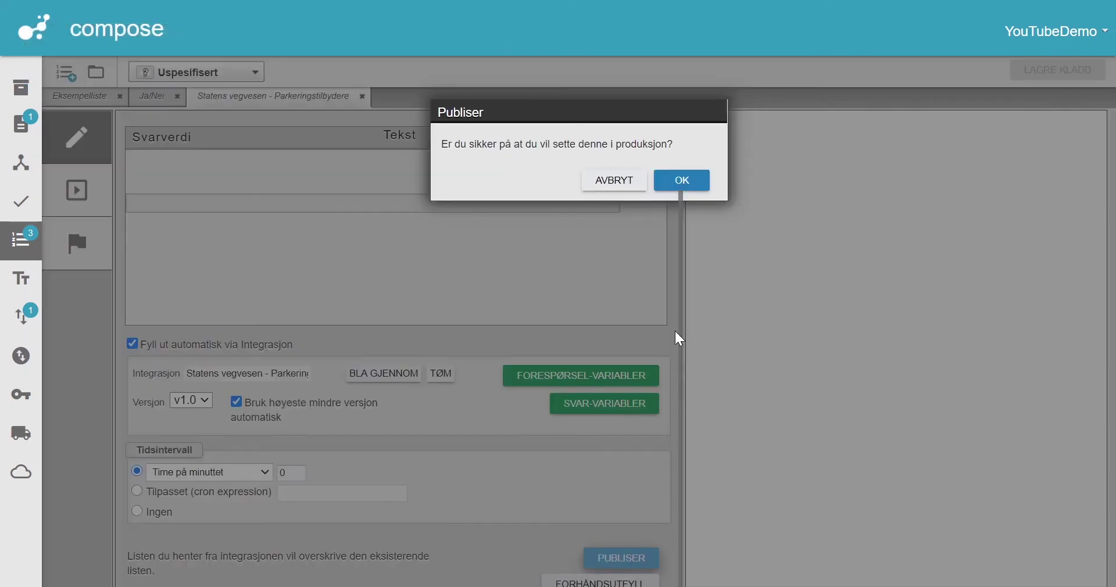
{"action": "left_click", "coordinate": [678, 177]}
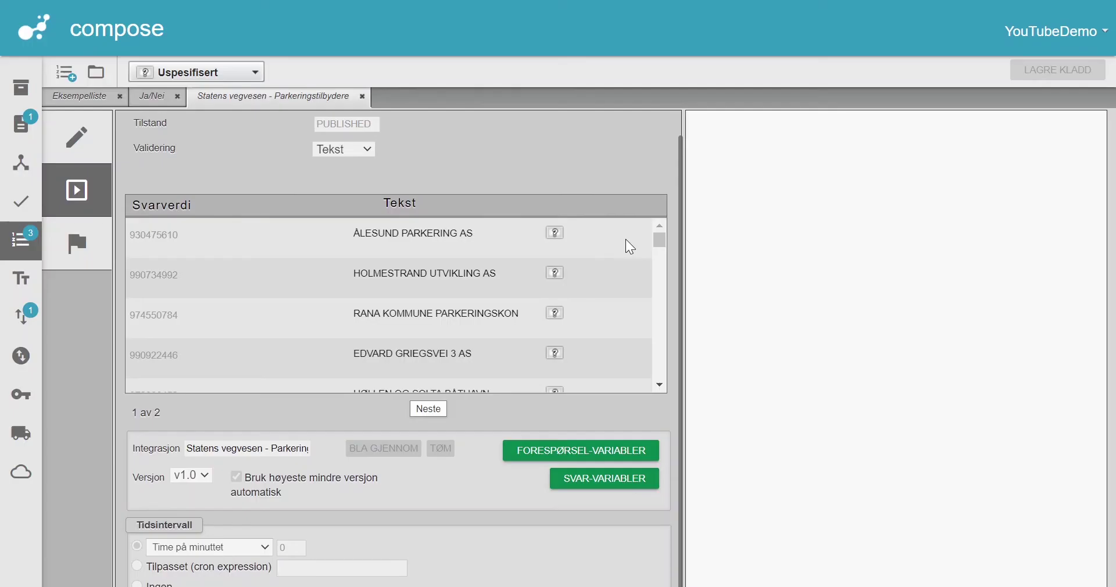
{"action": "mouse_move", "coordinate": [655, 241]}
{"action": "left_mouse_down"}
{"action": "mouse_move", "coordinate": [656, 263]}
{"action": "mouse_move", "coordinate": [653, 251]}
{"action": "left_mouse_up"}
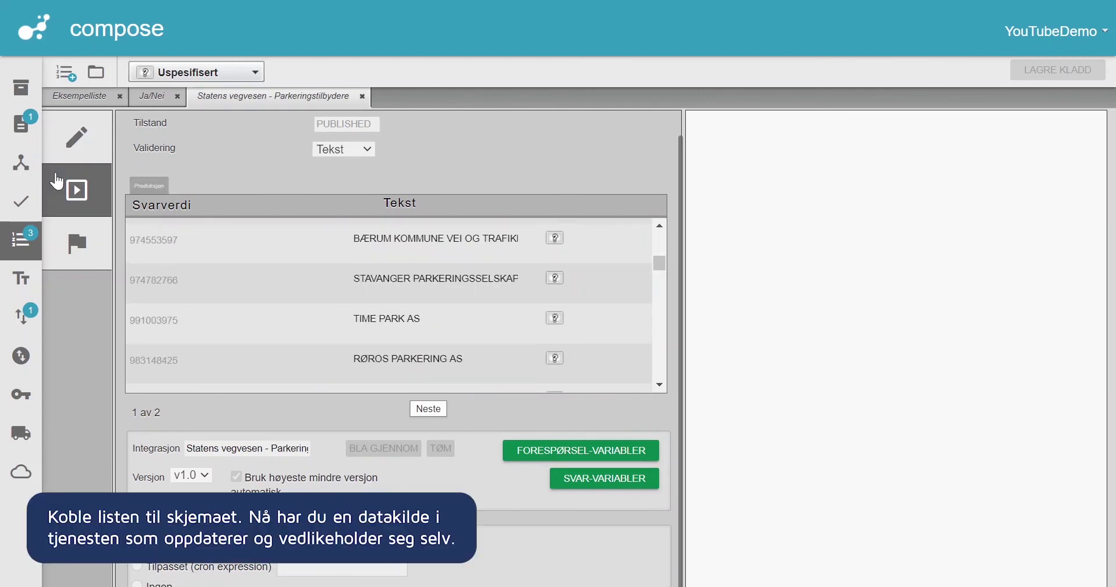
In the Flervalgspørsmål form, link "Flervalg med nedtrekksliste" to the Statens vegvesen - Parkeringstilbydere list from Lister > Datakilder and save the draft.
{"action": "left_click", "coordinate": [23, 122]}
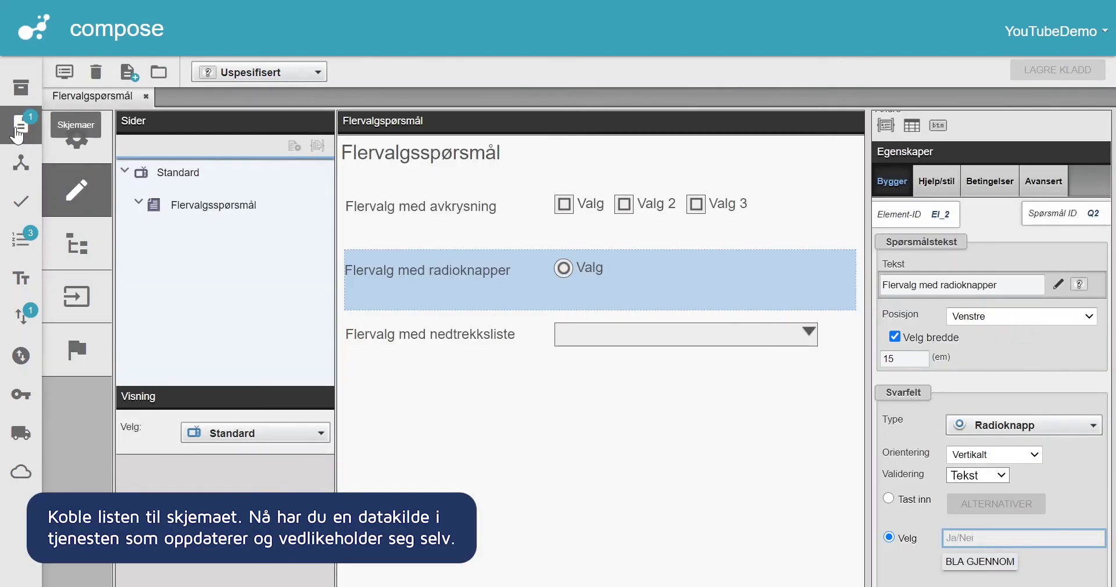
{"action": "left_click", "coordinate": [480, 342]}
{"action": "left_click", "coordinate": [889, 515]}
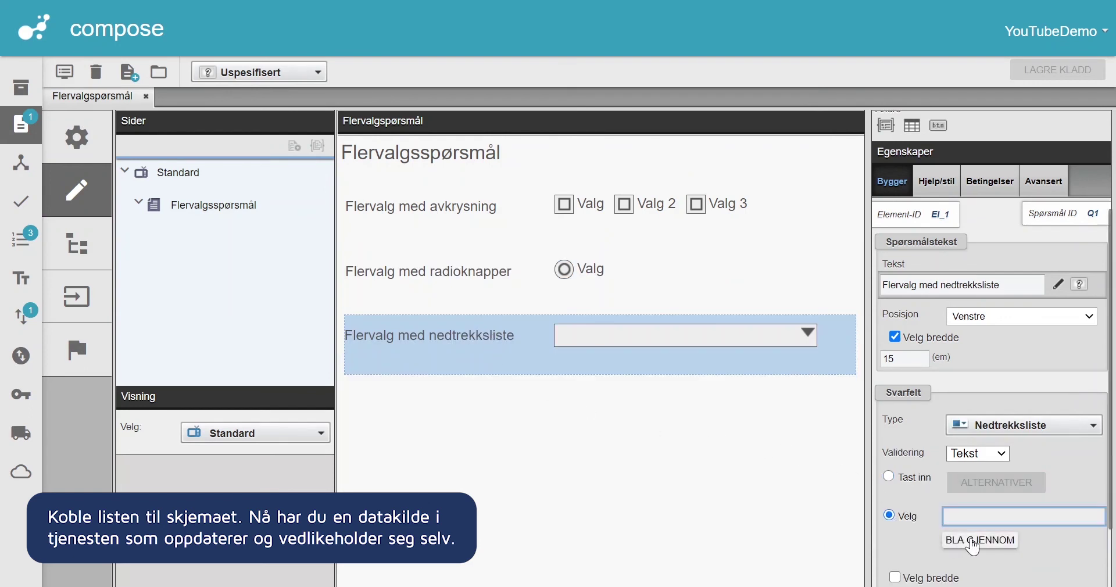
{"action": "left_click", "coordinate": [982, 542]}
{"action": "left_click", "coordinate": [368, 152]}
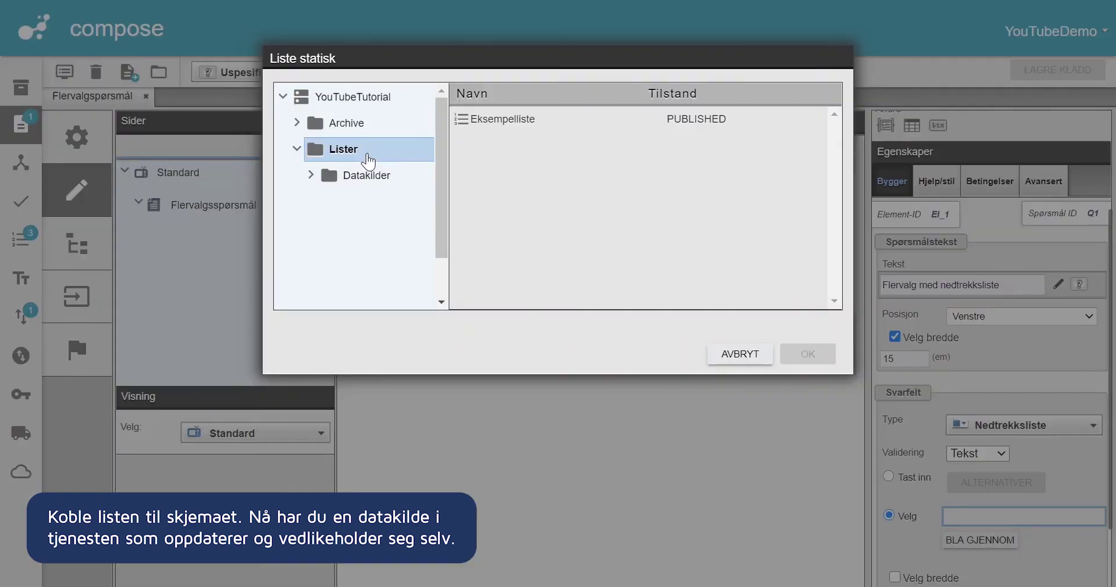
{"action": "left_click", "coordinate": [368, 177]}
{"action": "left_click", "coordinate": [587, 208]}
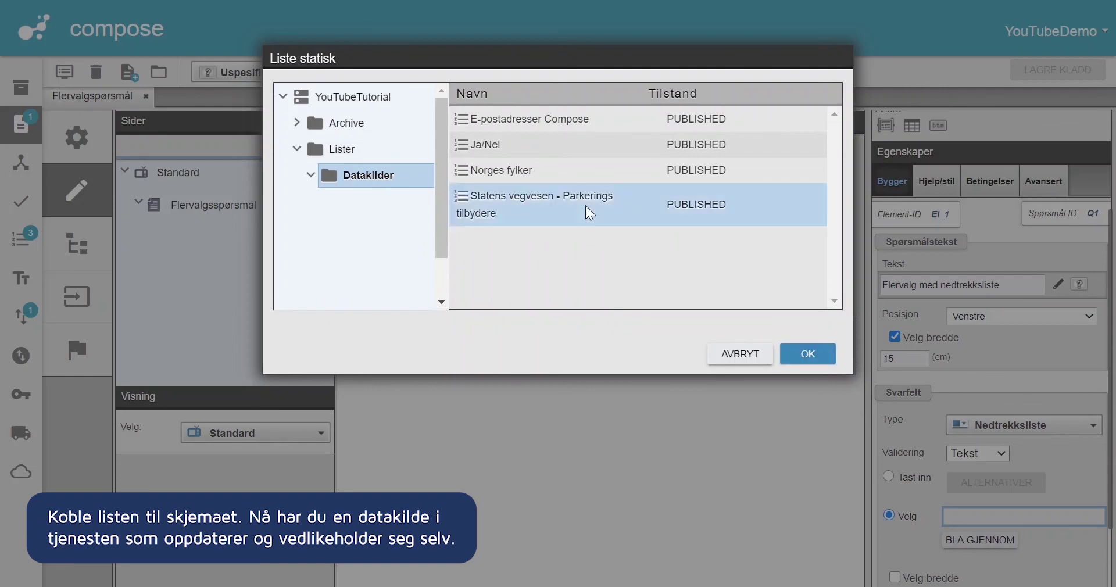
{"action": "left_click", "coordinate": [808, 354]}
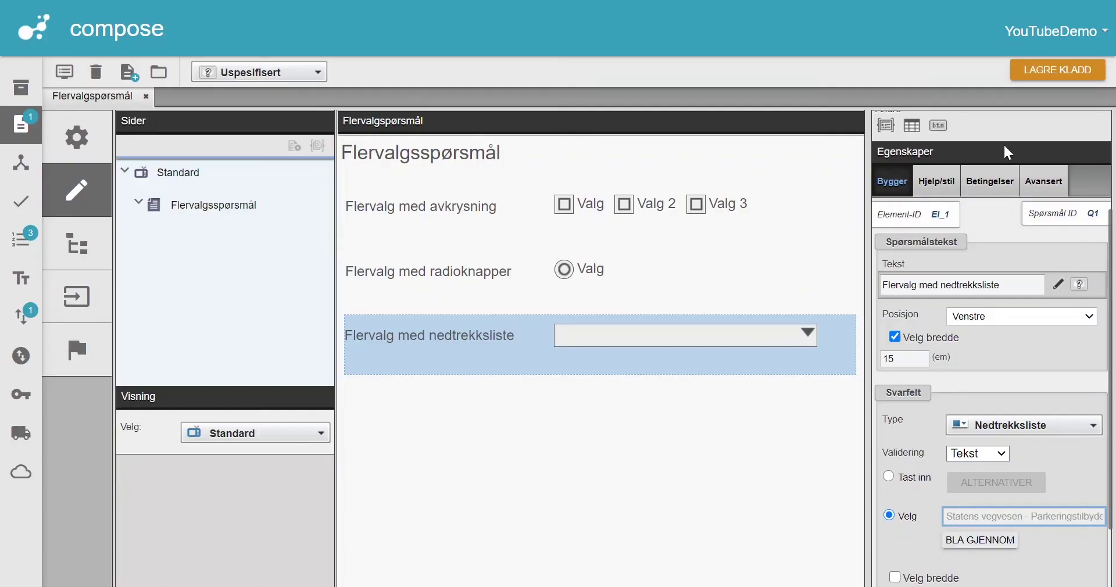
{"action": "left_click", "coordinate": [1063, 71]}
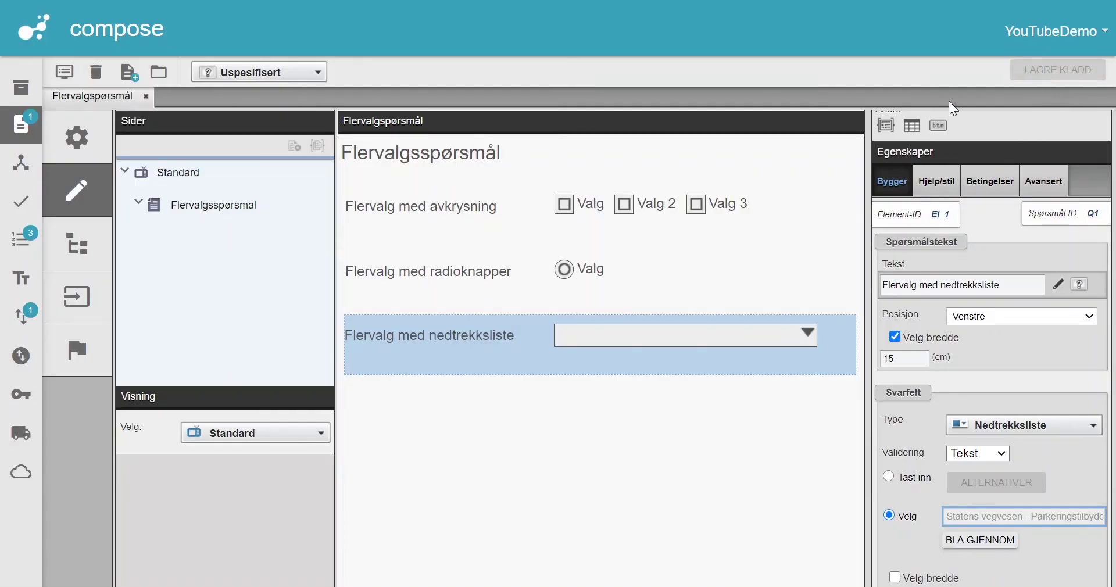
Preview the form with the Calm Blue.zip design and examine the options in the "Flervalg med nedtrekksliste" dropdown.
{"action": "left_click", "coordinate": [65, 72]}
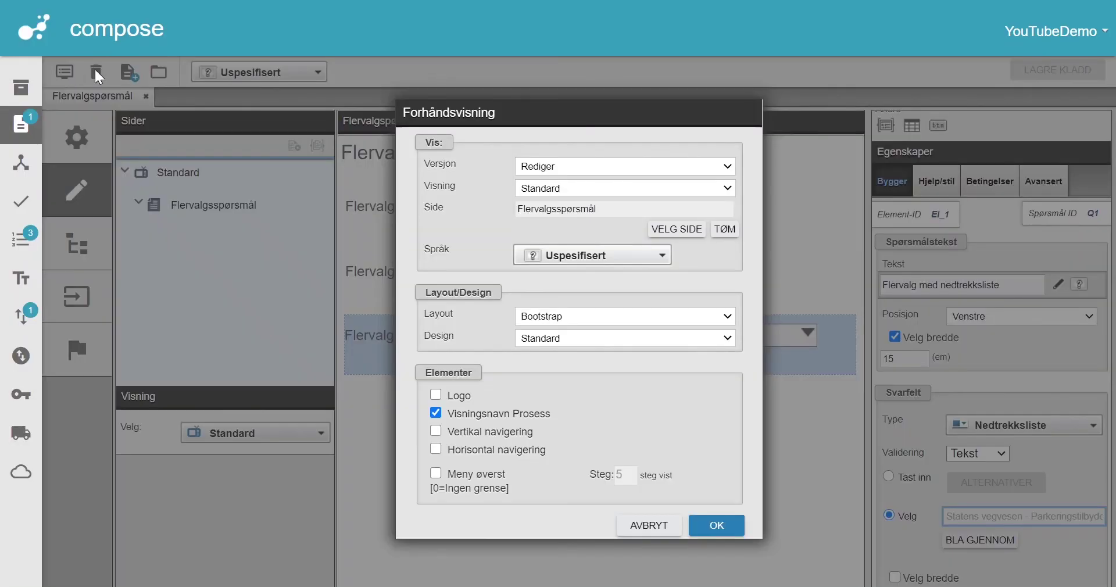
{"action": "left_click", "coordinate": [642, 338]}
{"action": "left_click", "coordinate": [611, 401]}
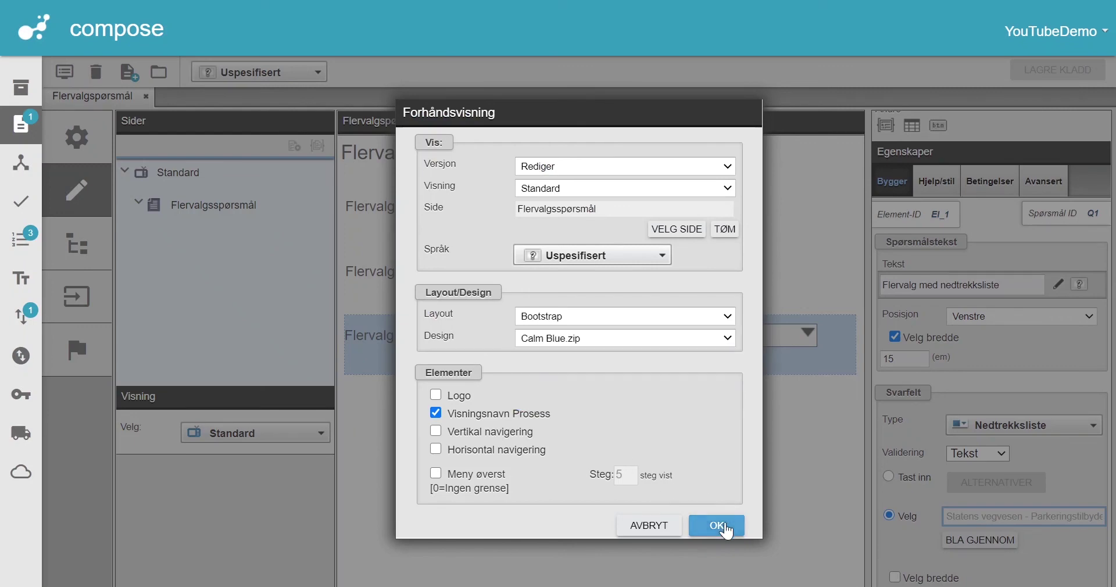
{"action": "left_click", "coordinate": [726, 526]}
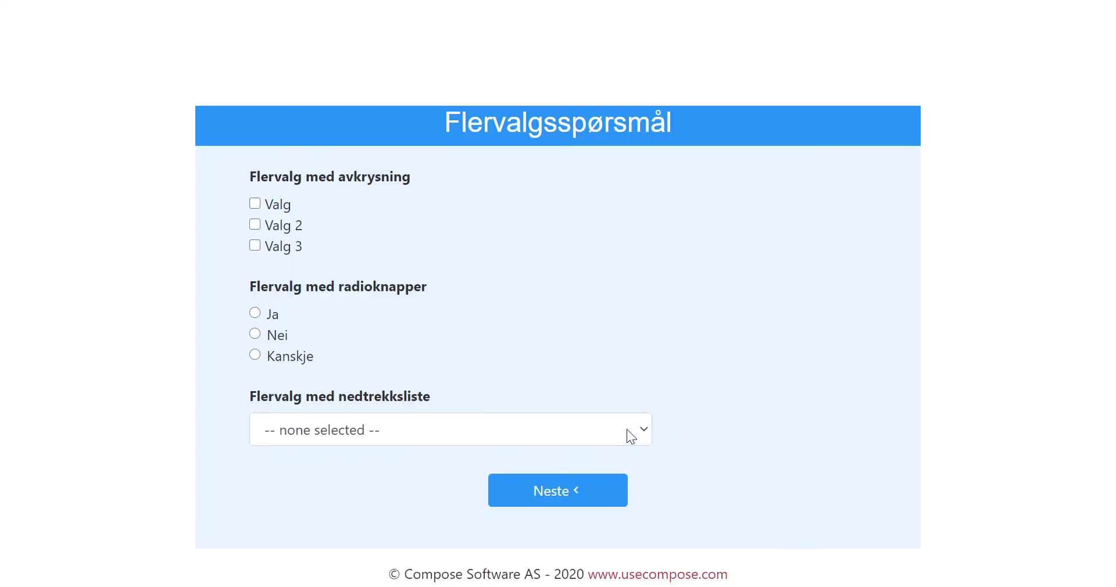
{"action": "left_click", "coordinate": [627, 429]}
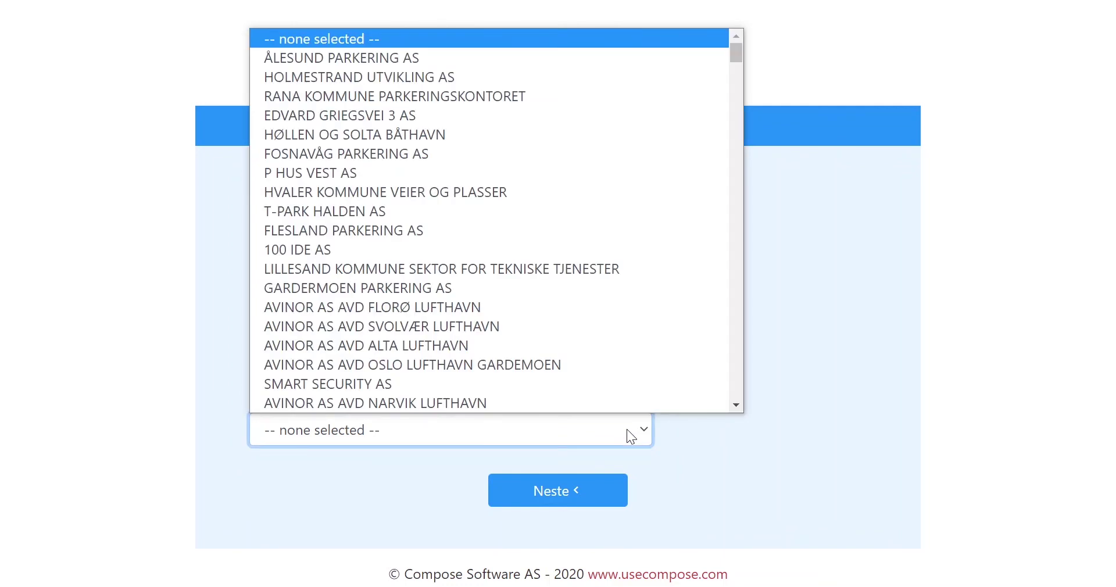